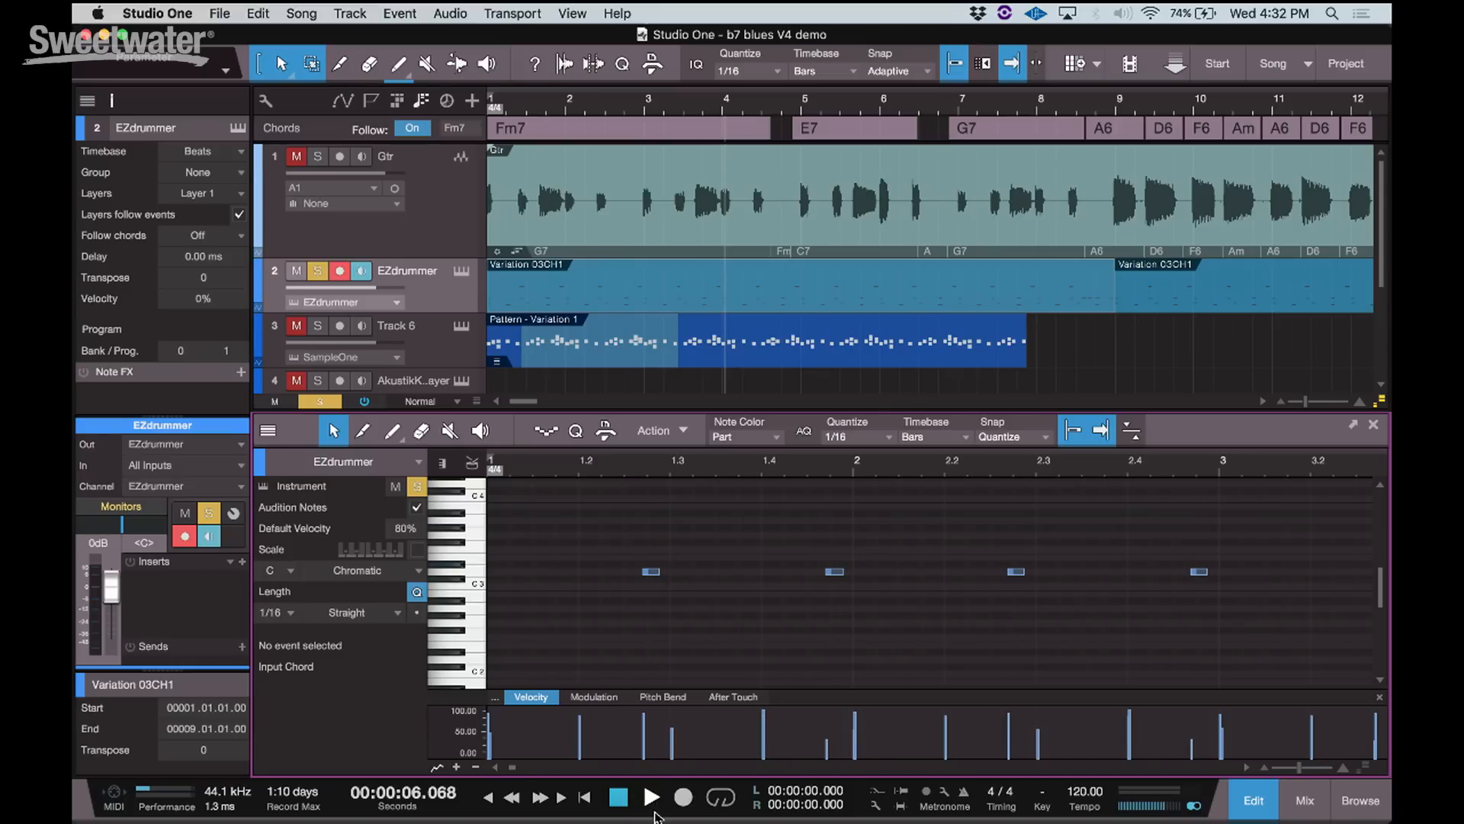
Play the song from the beginning to hear the soloed EZdrummer part, and stop playback in bar 2.
left_click(584, 797)
key("space")
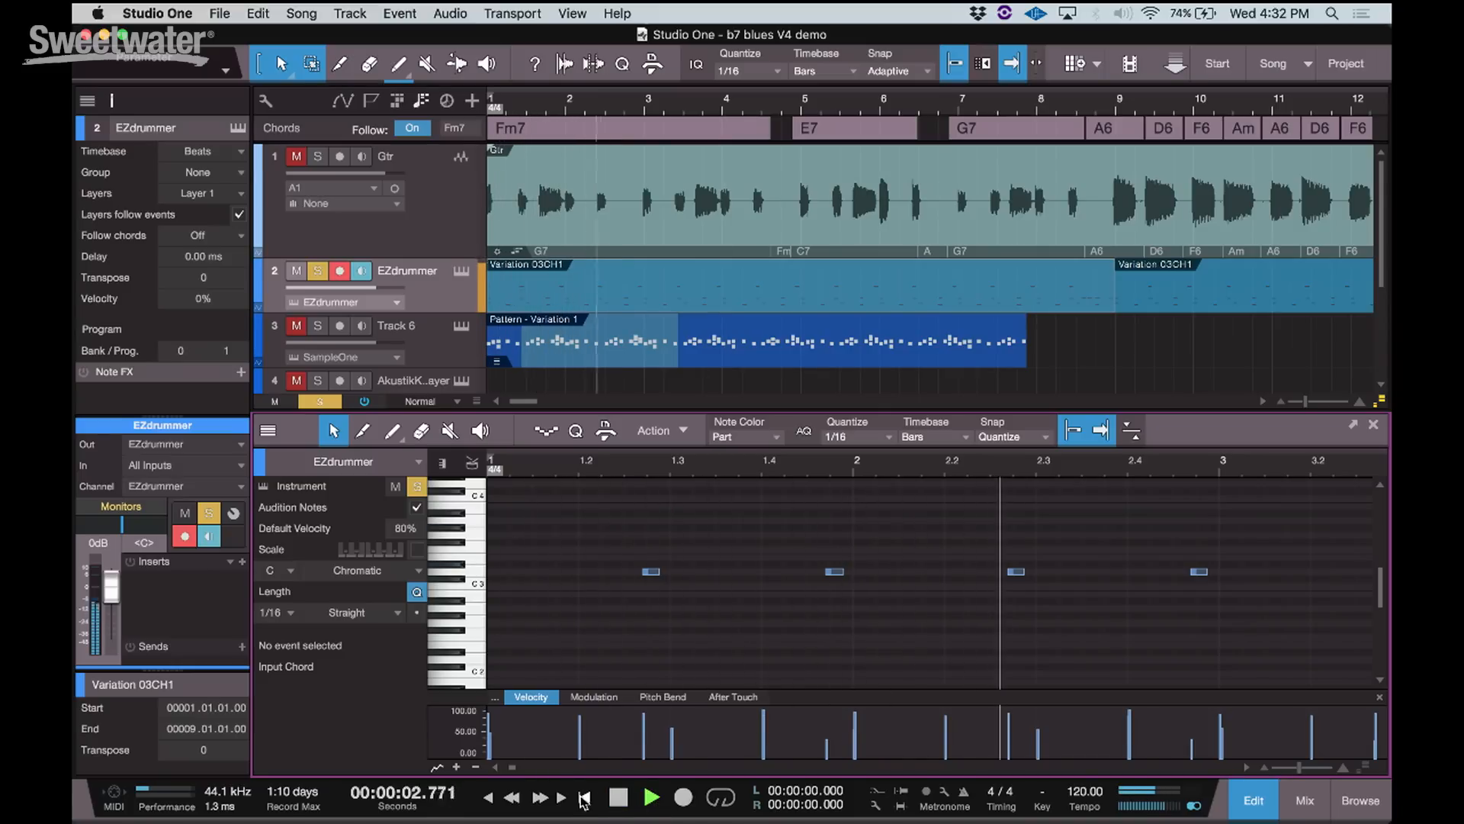
key("space")
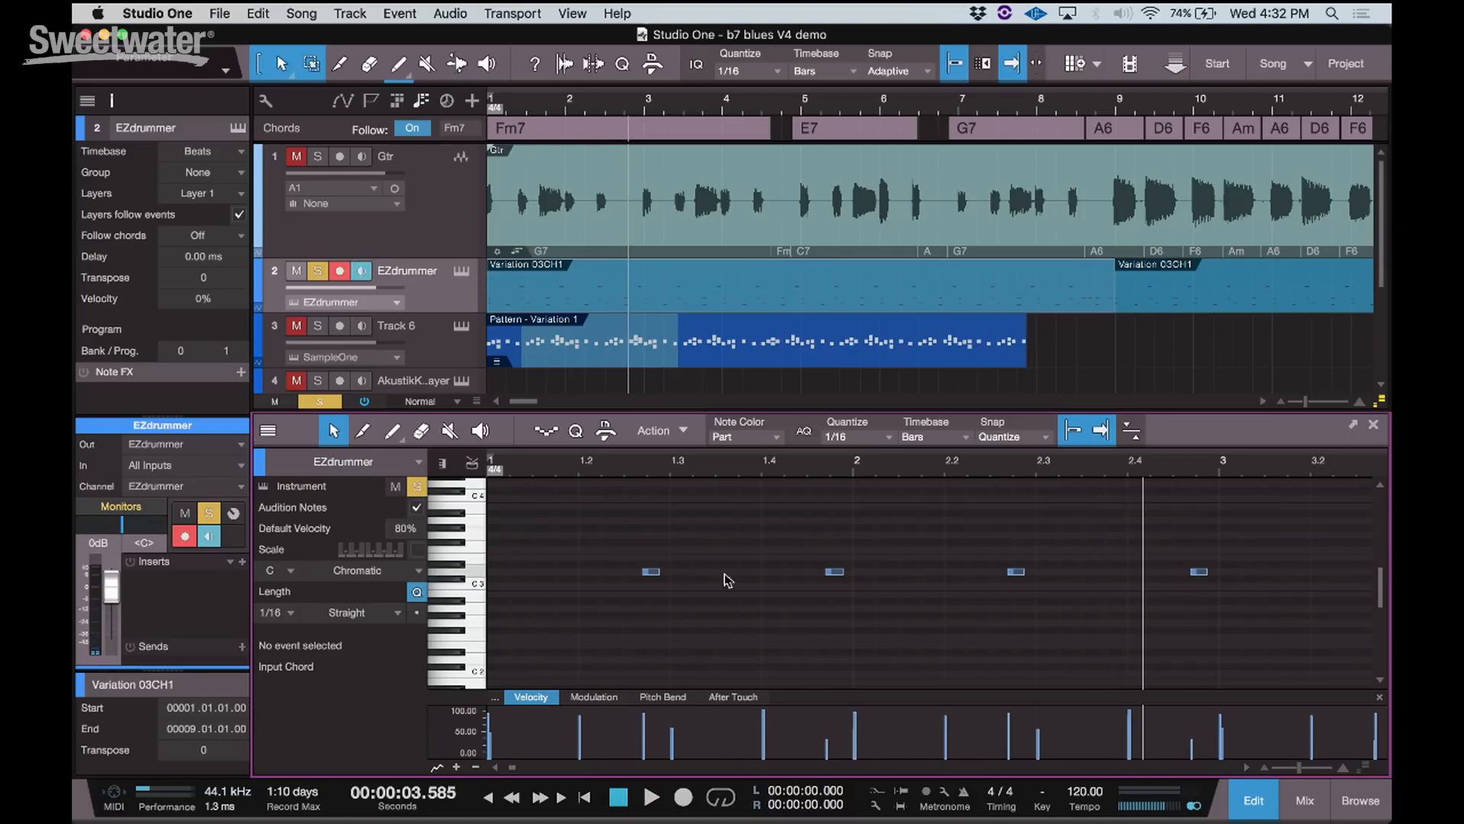
Show the EZdrummer part in the drum editor and add three Kick hits and two C# 0 hits in bar 1.
left_click(473, 466)
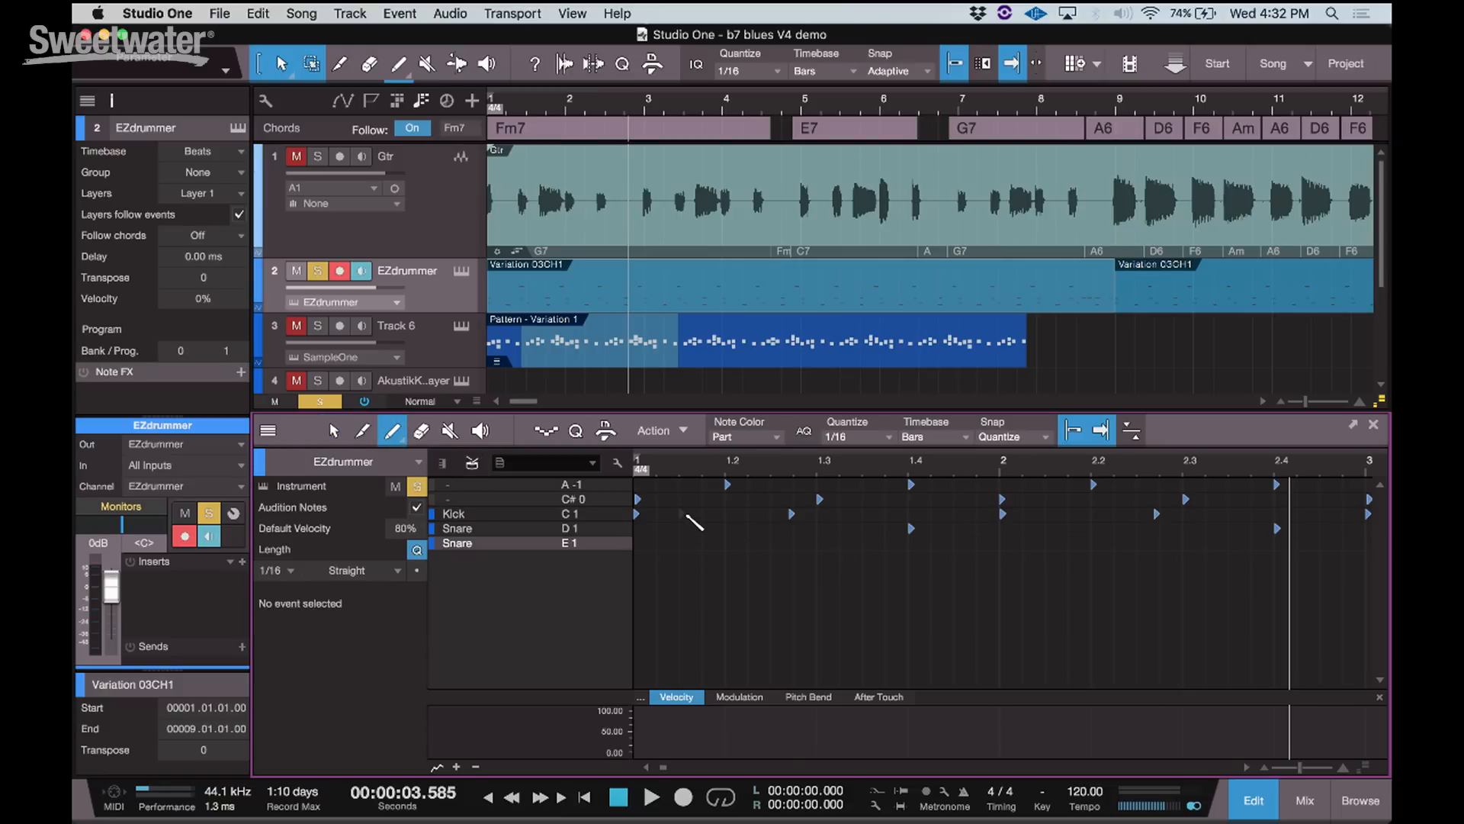
left_click(682, 513)
left_click(750, 499)
left_click(841, 513)
left_click(865, 513)
left_click(888, 499)
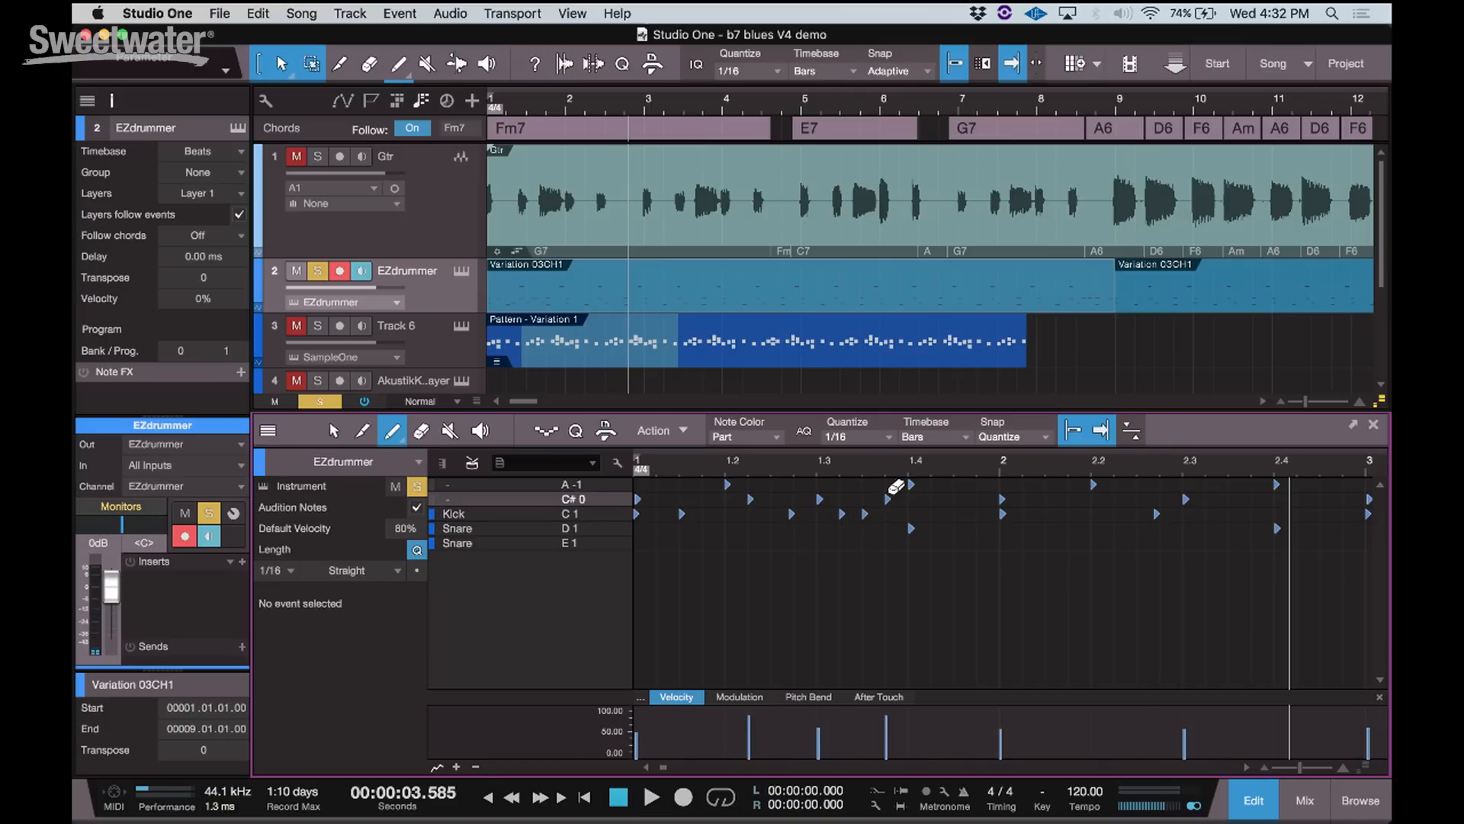
Open the drum map setup, reorder a pitch row around C# 0 and open the Kick pitch's name for editing.
left_click(618, 464)
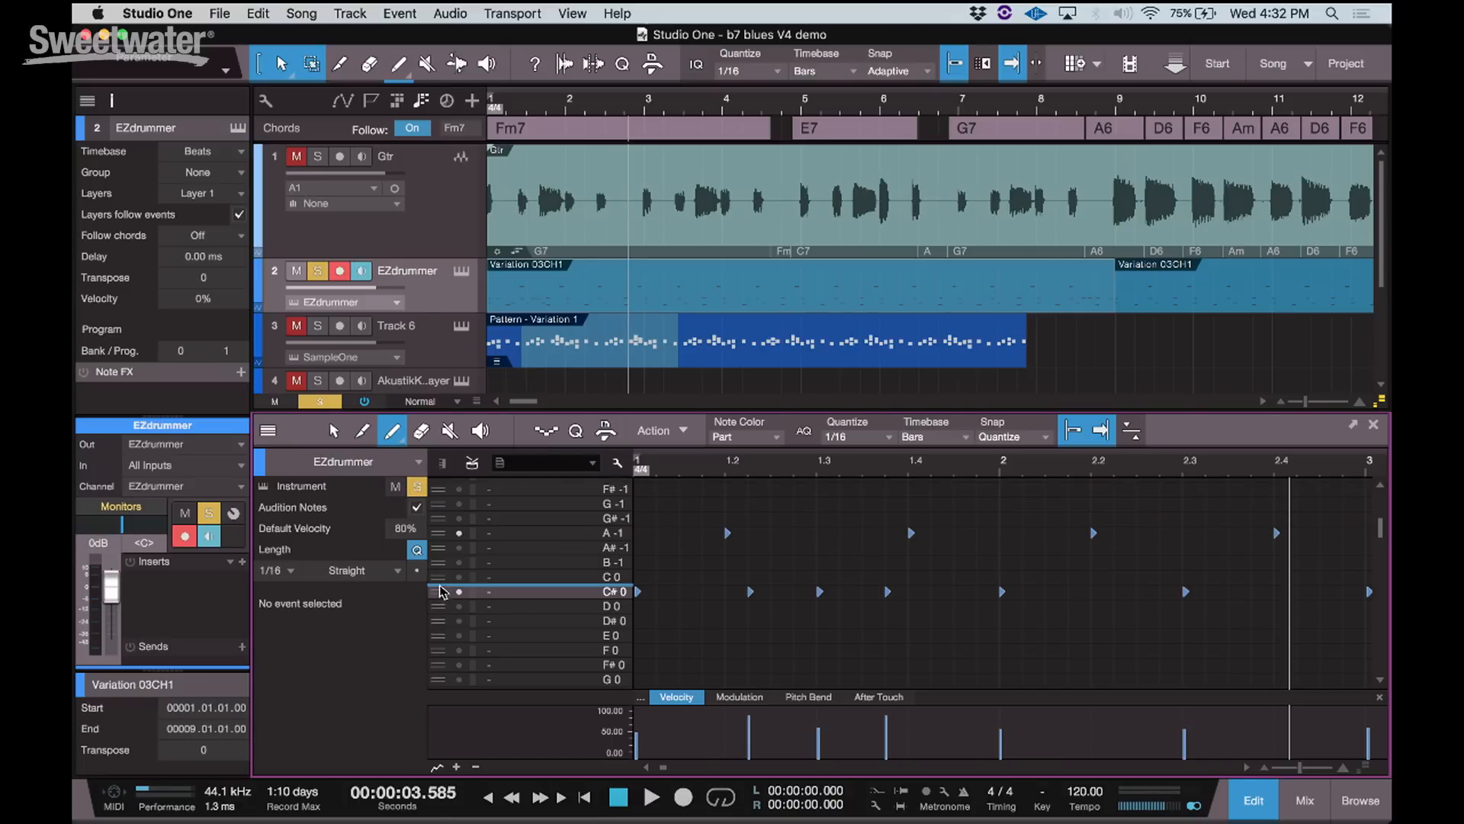
left_click_drag(440, 577, 440, 600)
scroll(577, 581, "down", 5)
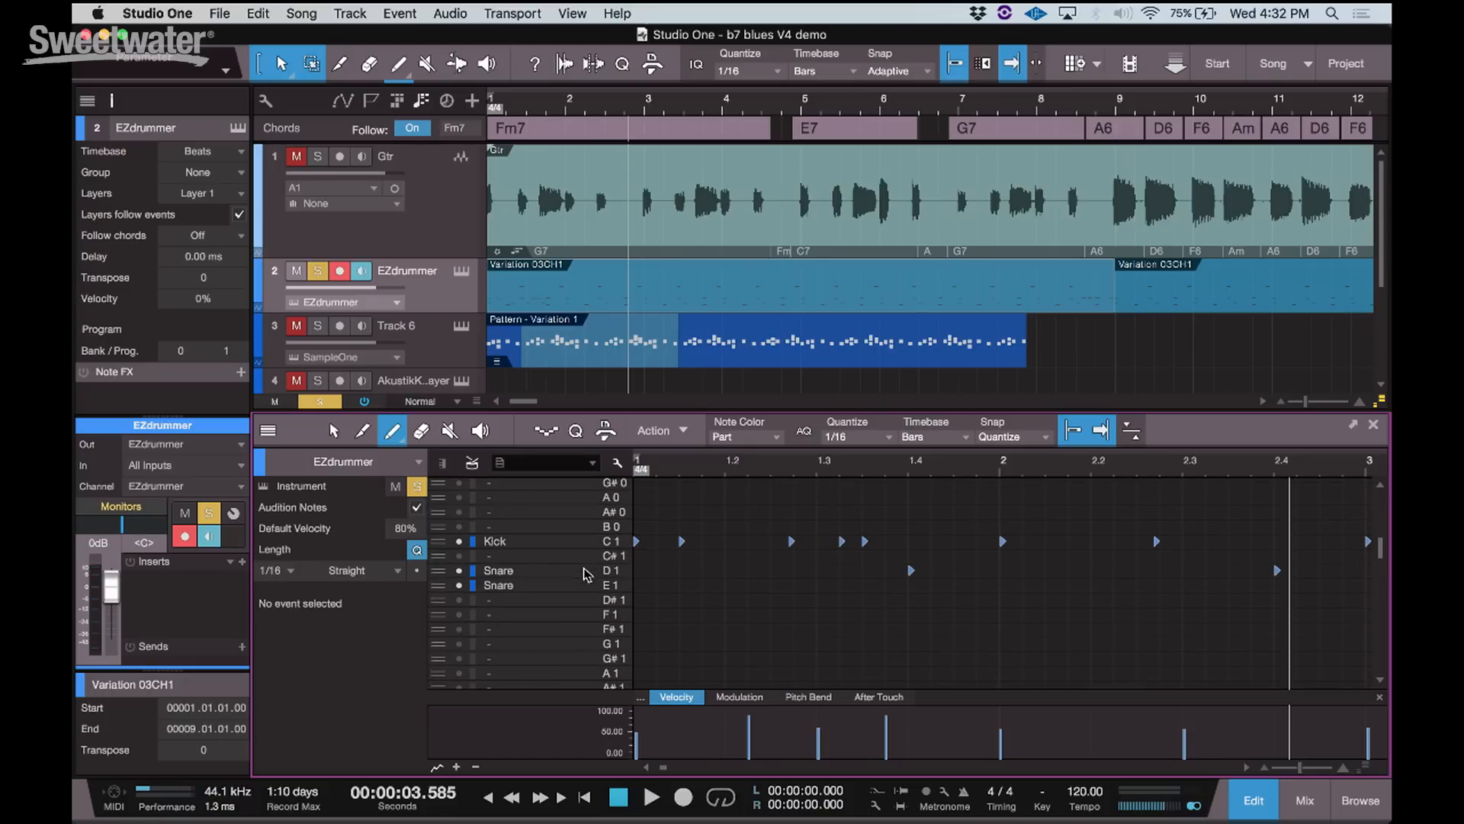
double_click(503, 543)
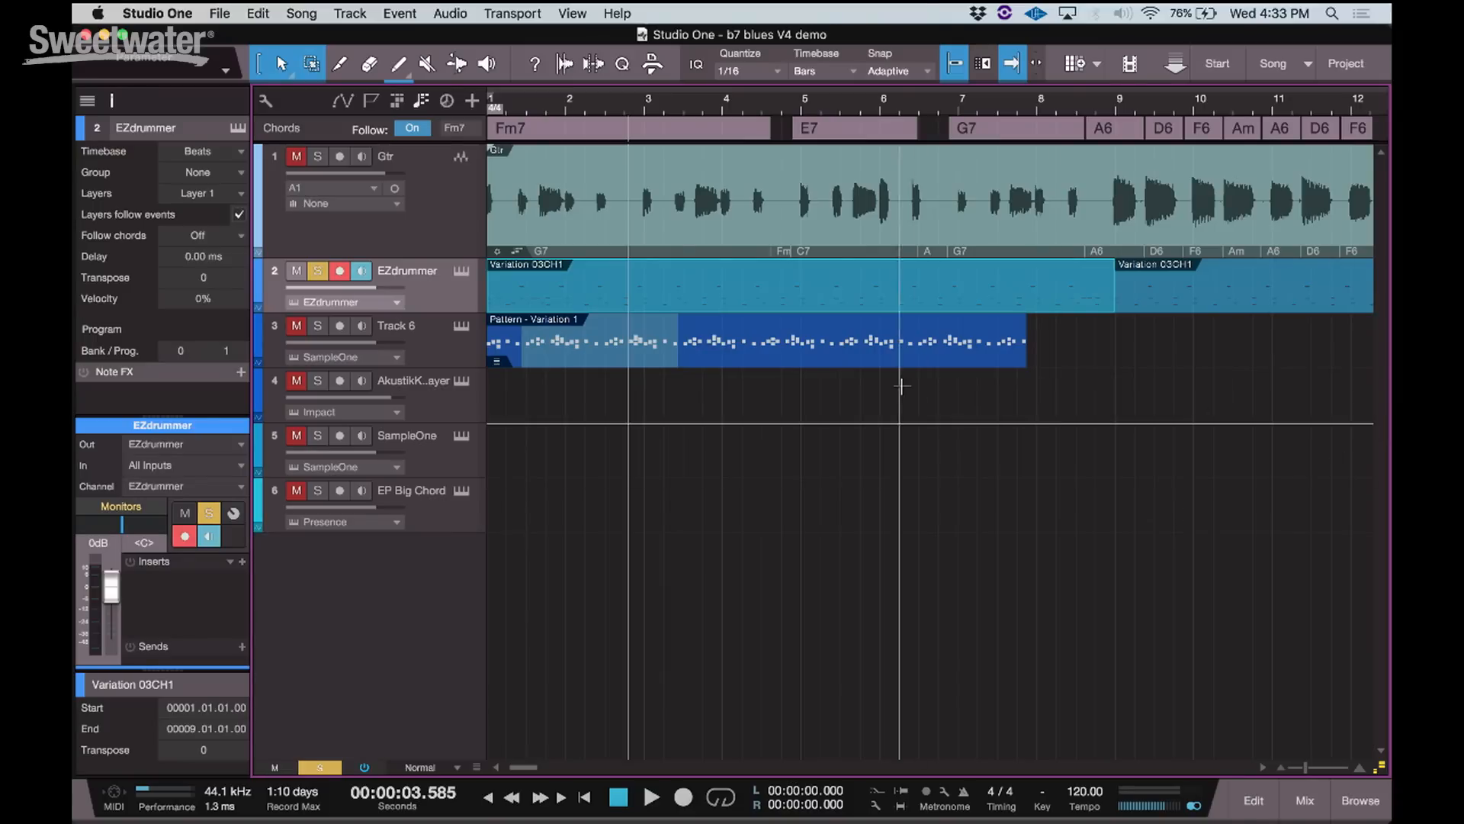
Open Track 6's pattern in the editor and view it in drum mode and back in melodic mode.
left_click(437, 355)
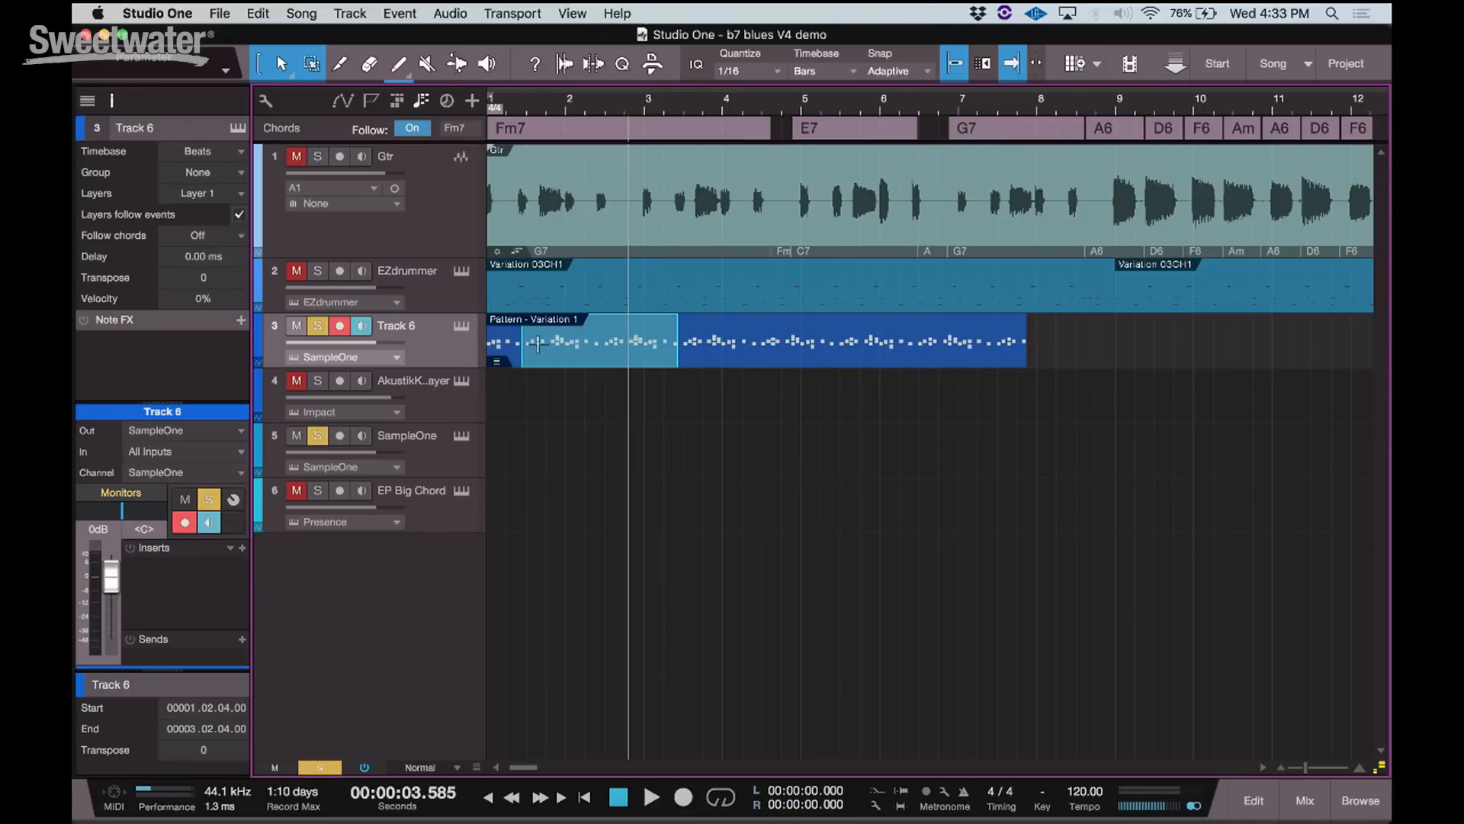
double_click(505, 350)
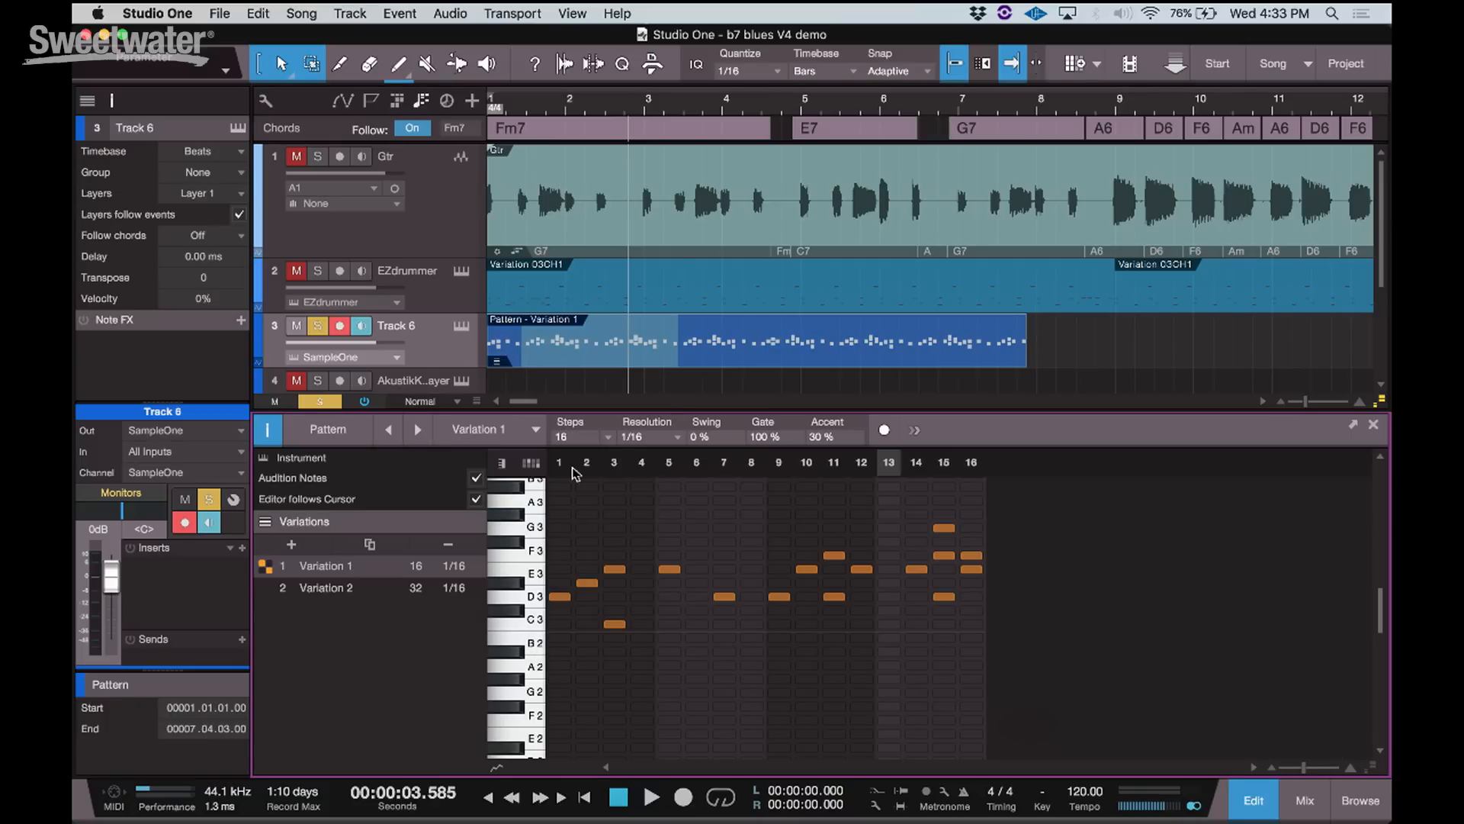
left_click(532, 463)
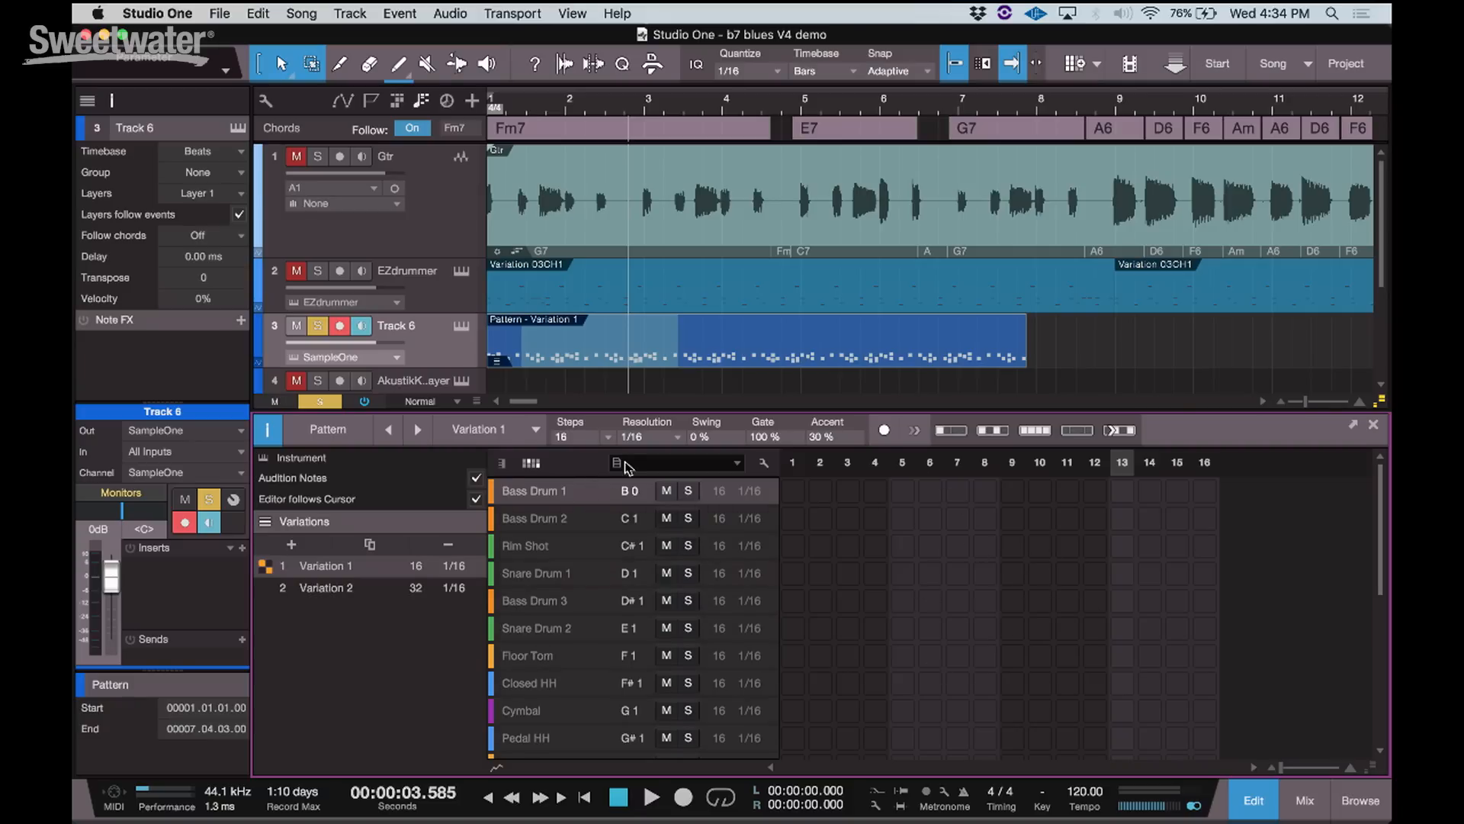
left_click(501, 464)
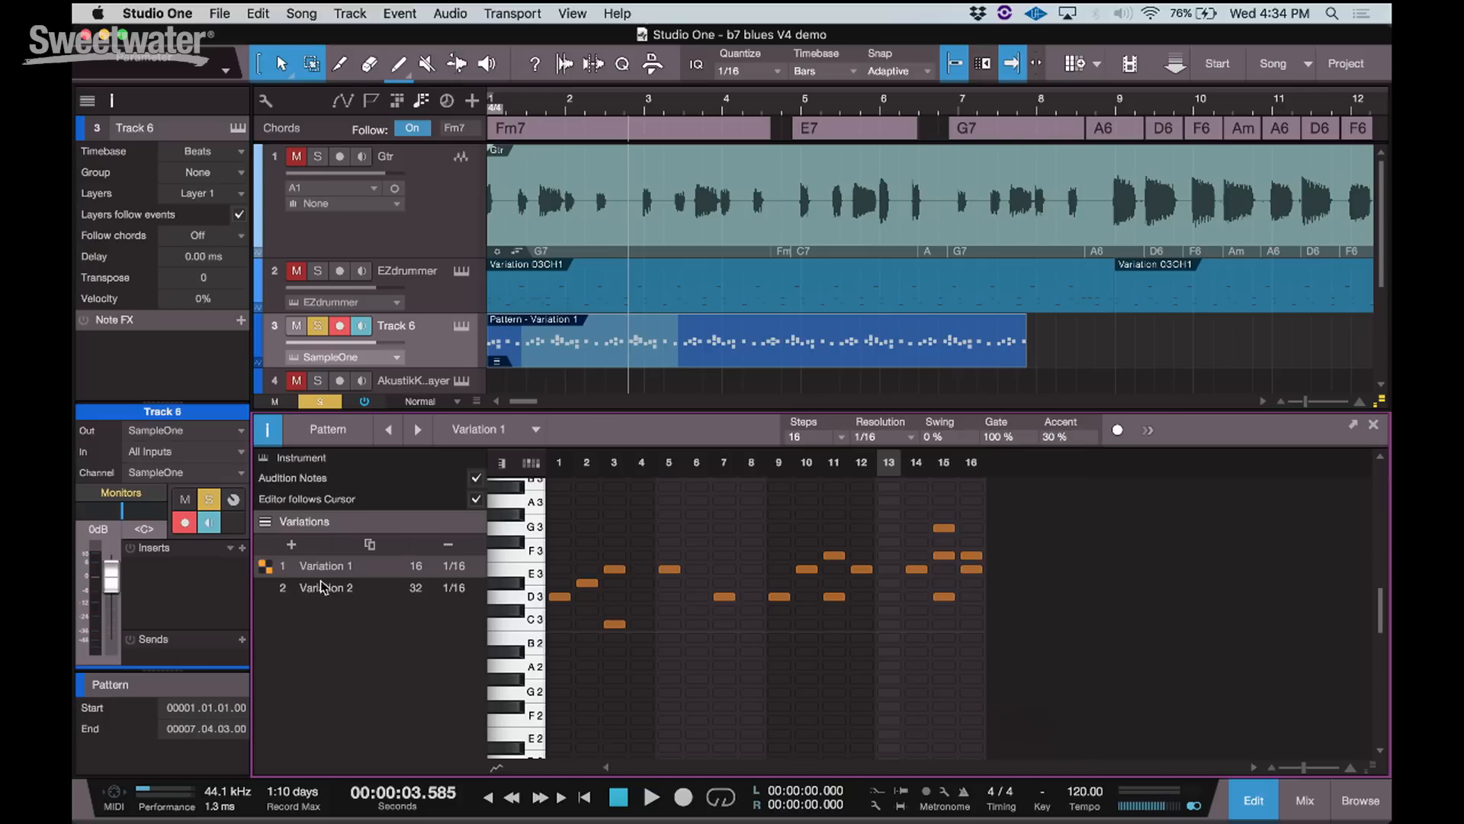
Draw additional notes across steps 17 to 29 of Variation 2 and compare it with Variation 1.
left_click(324, 591)
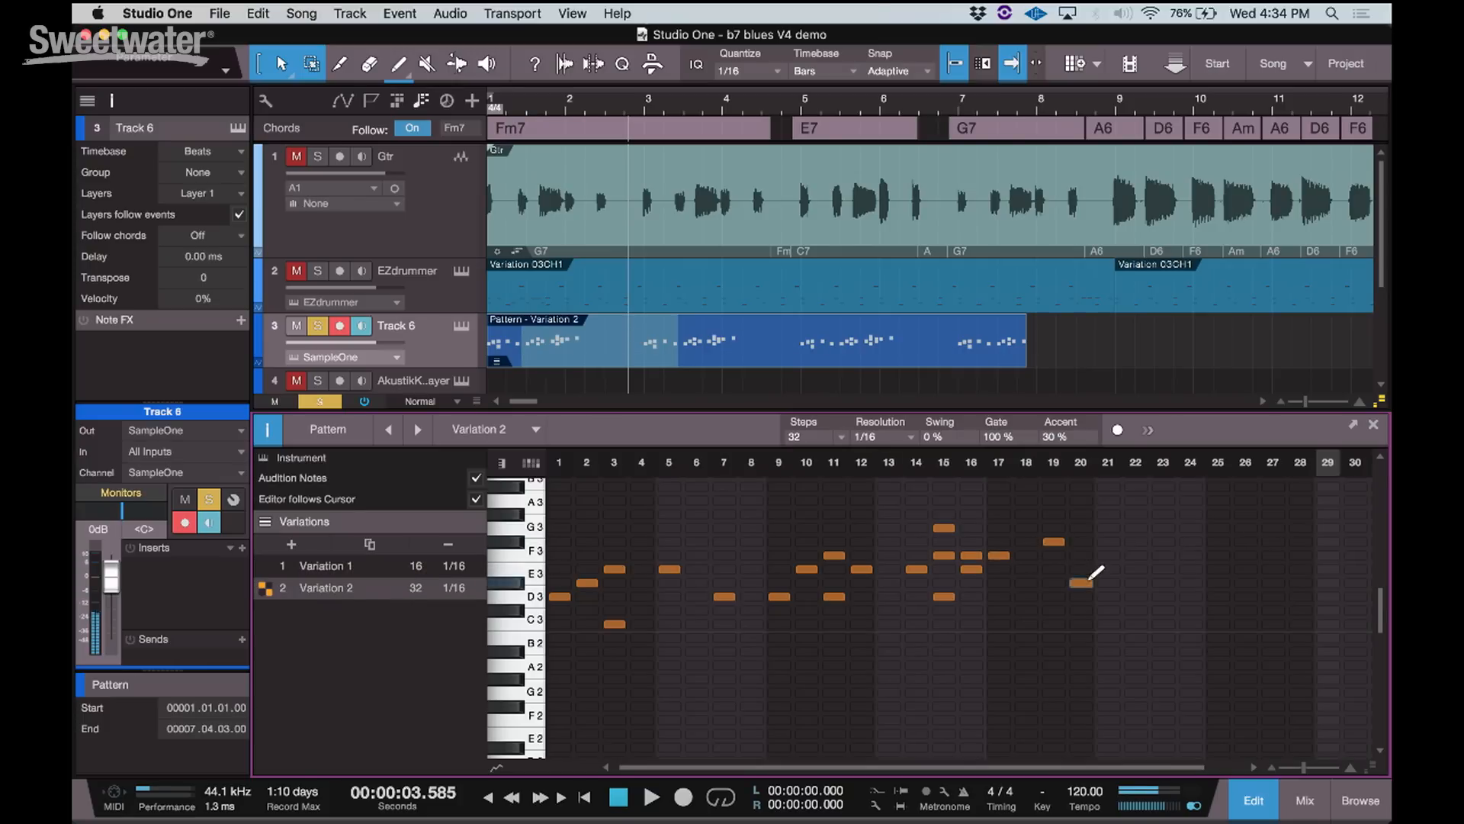
left_click(1273, 528)
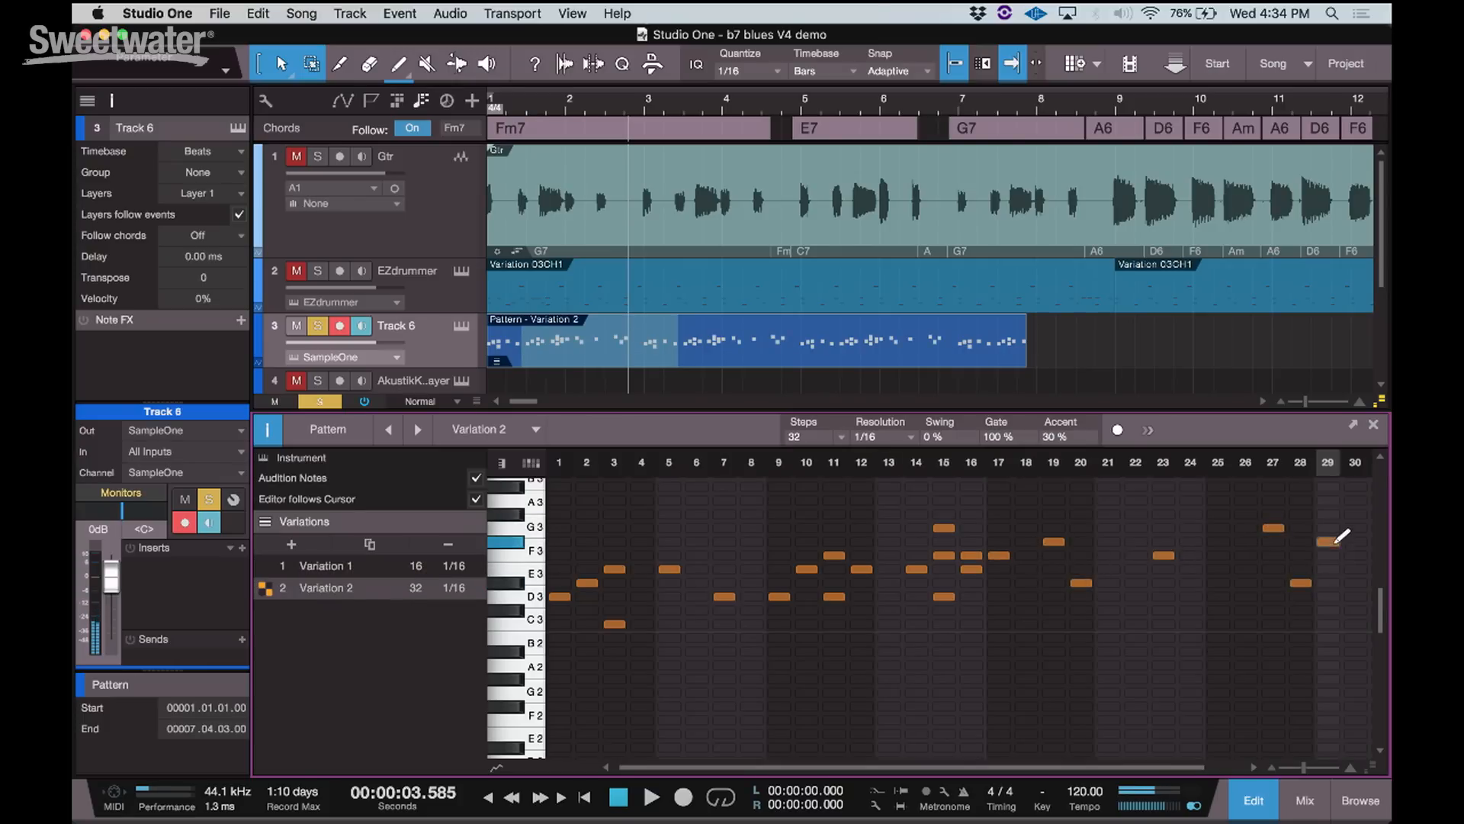
left_click(313, 568)
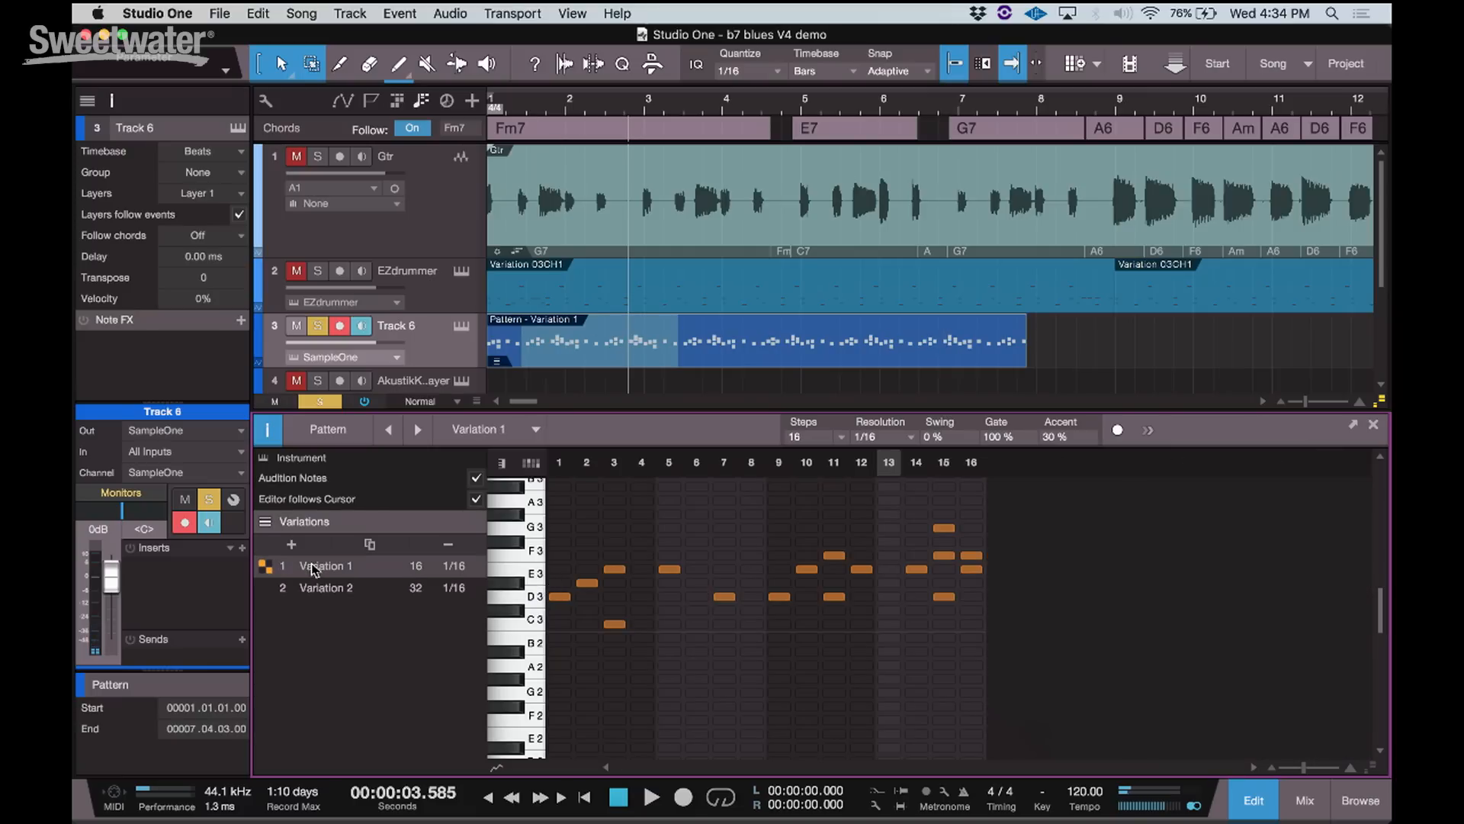
left_click(325, 590)
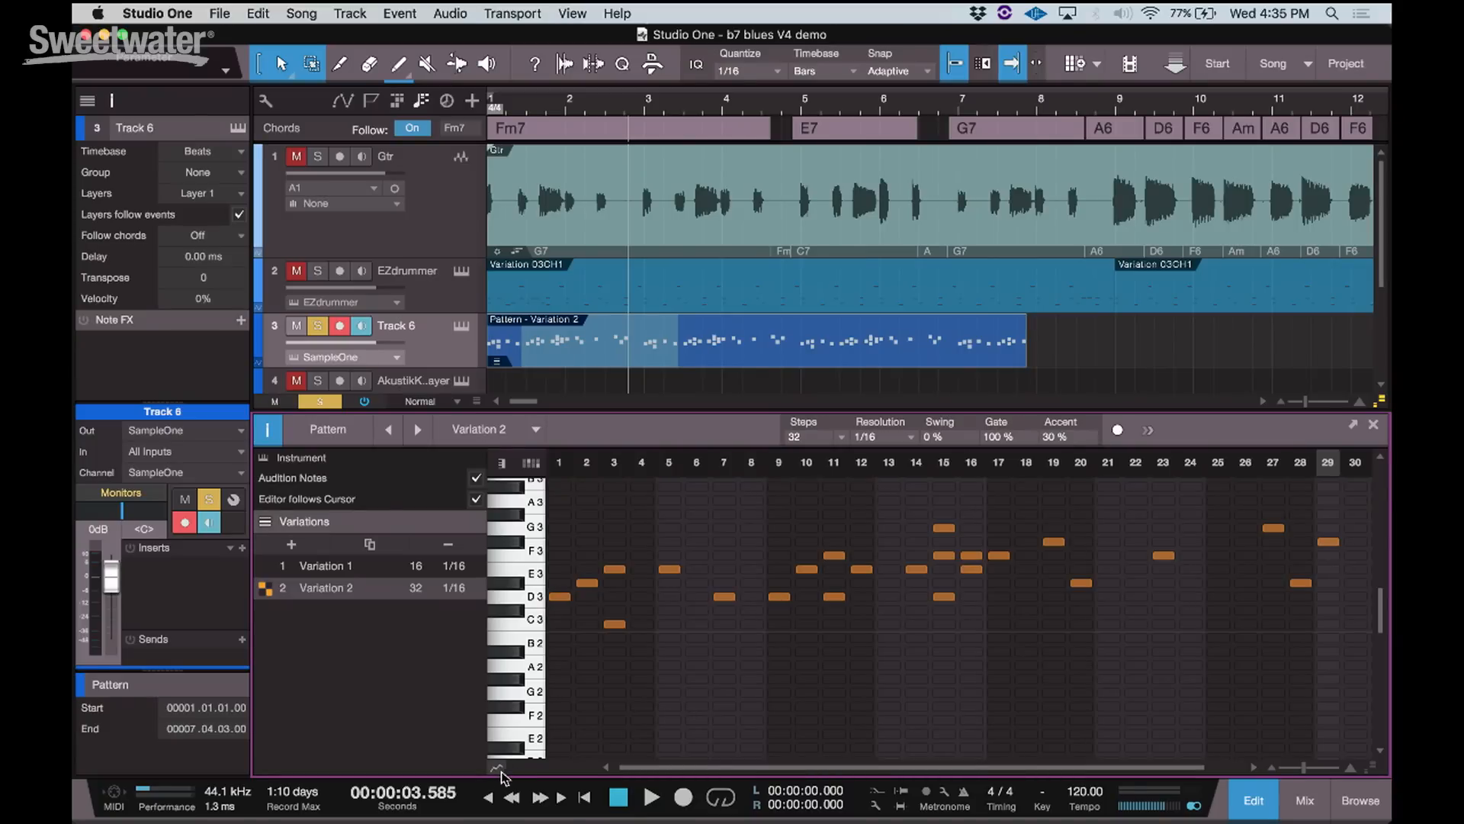
Show the pattern's velocity and automation lane and browse the parameters available for automation.
left_click(497, 769)
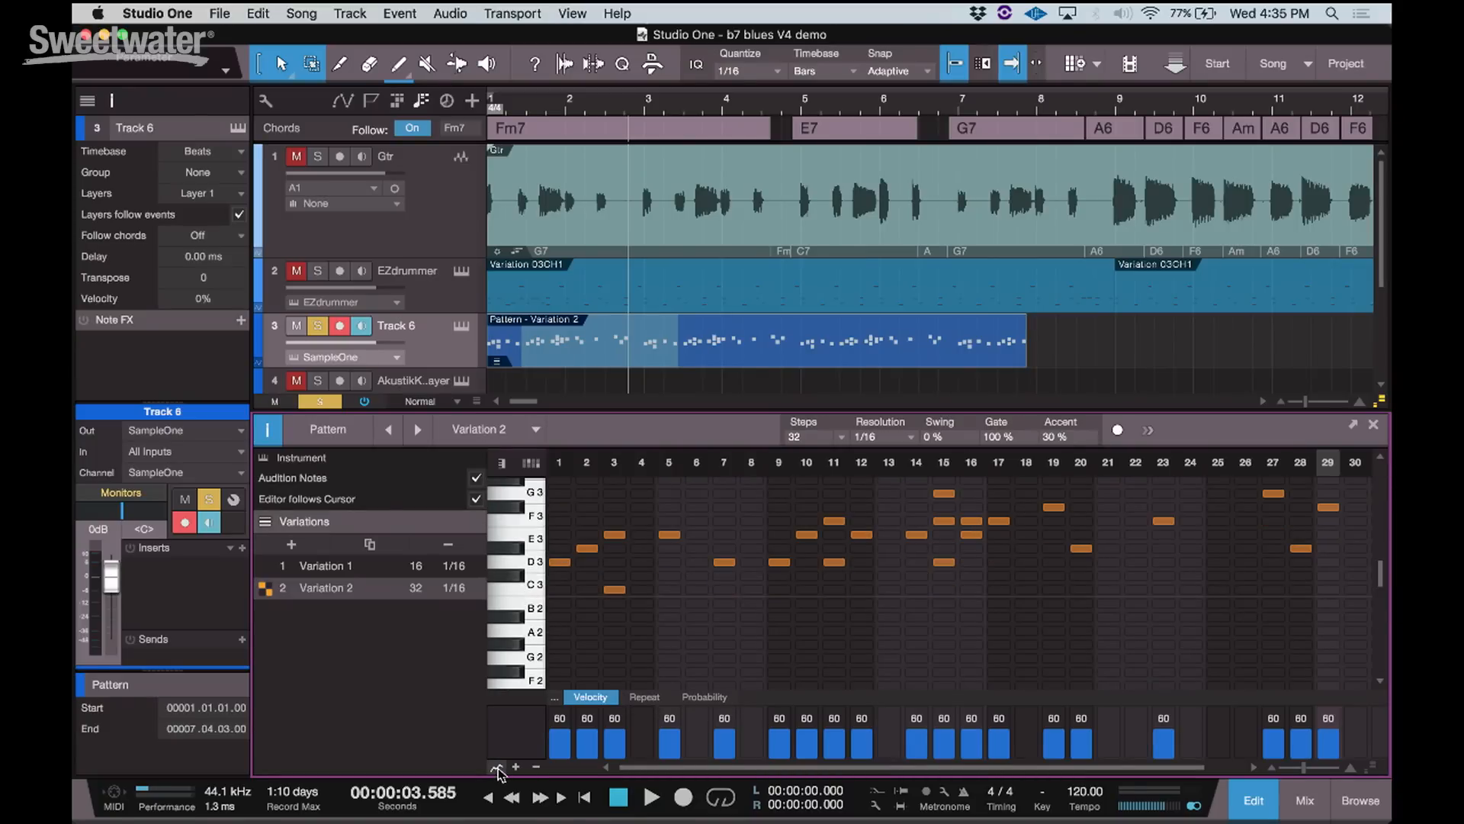
left_click(555, 704)
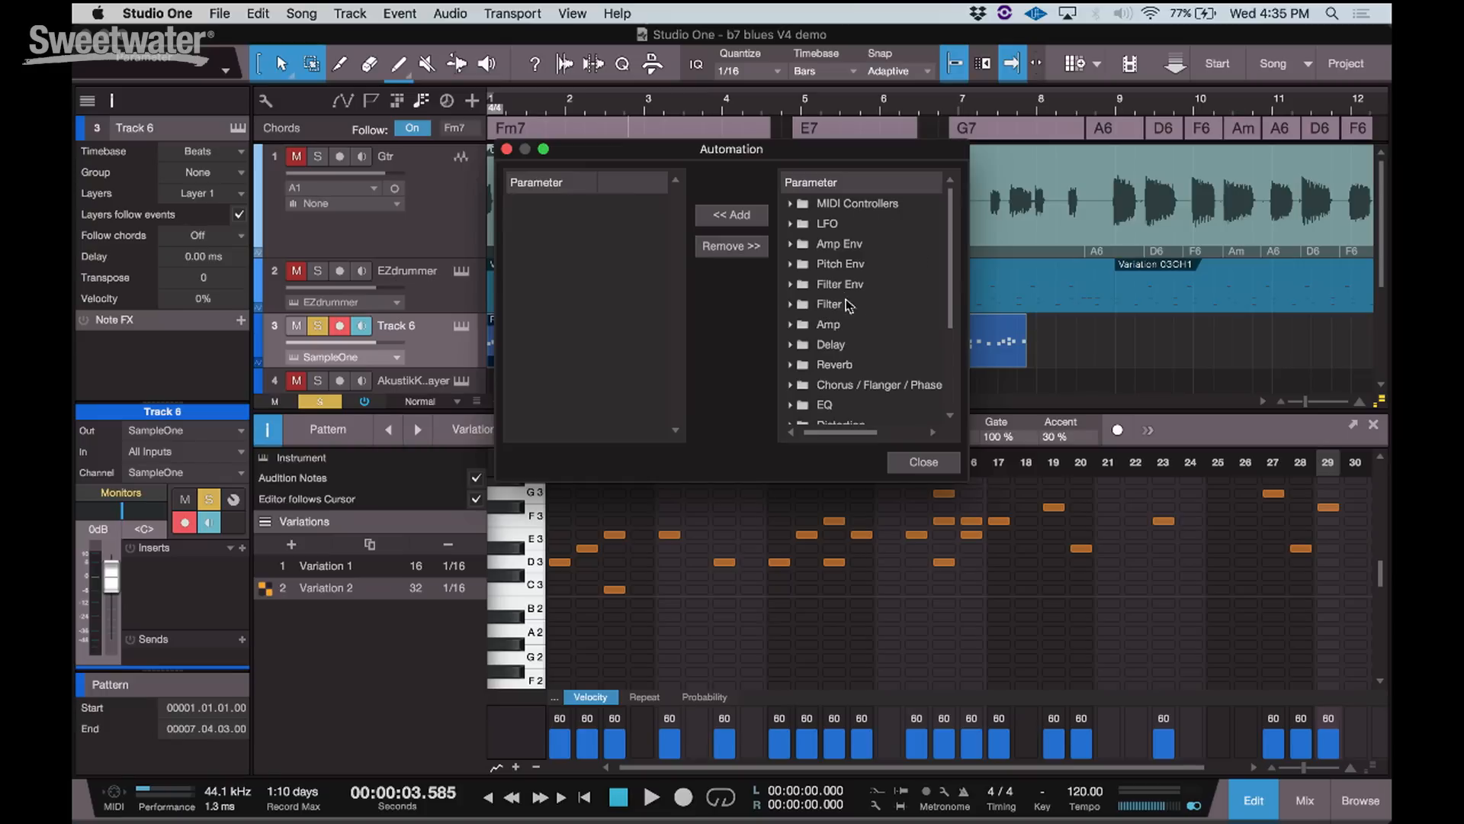
scroll(862, 311, "down", 3)
scroll(862, 310, "up", 3)
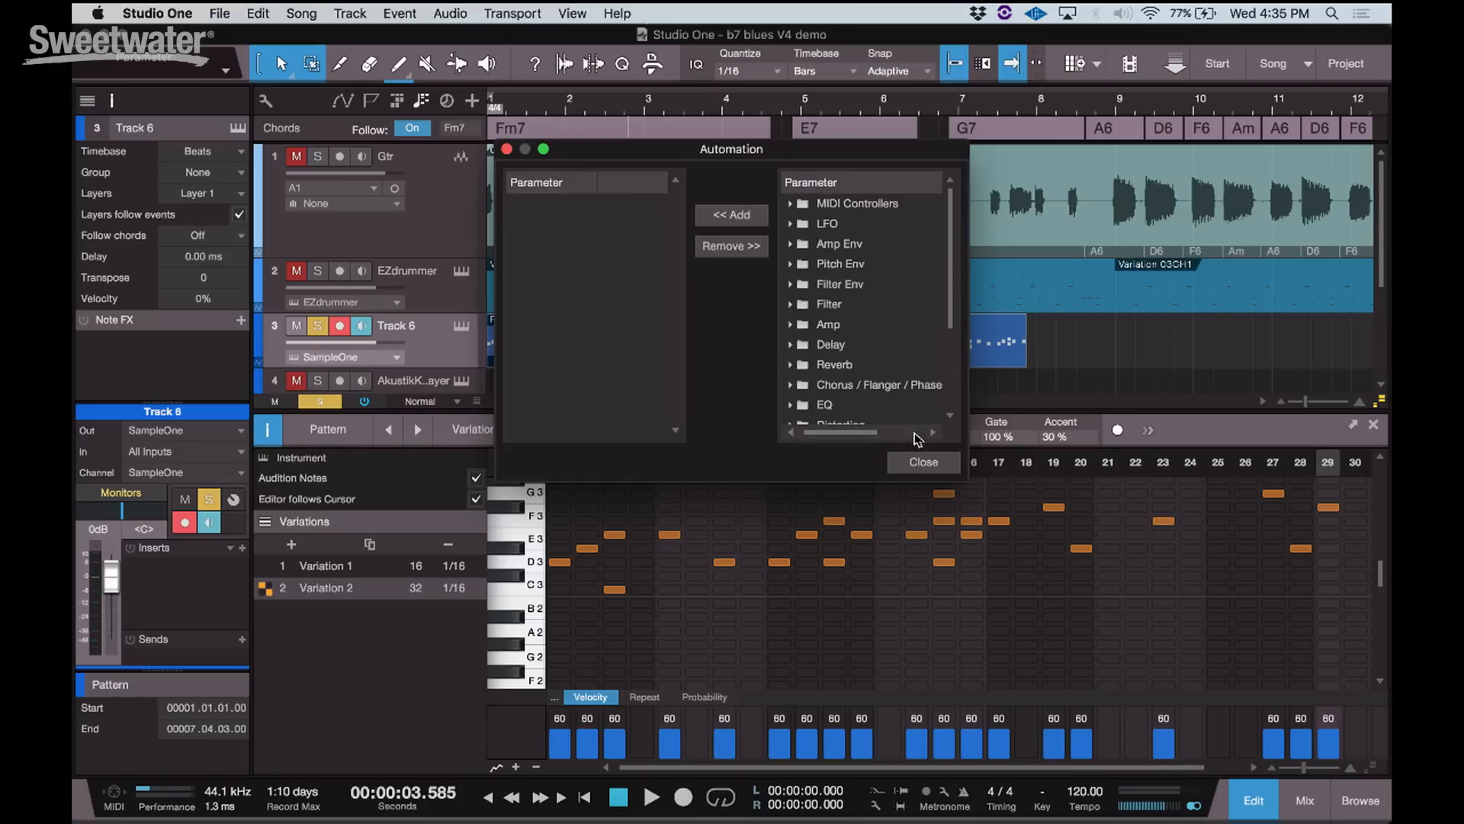
left_click(921, 463)
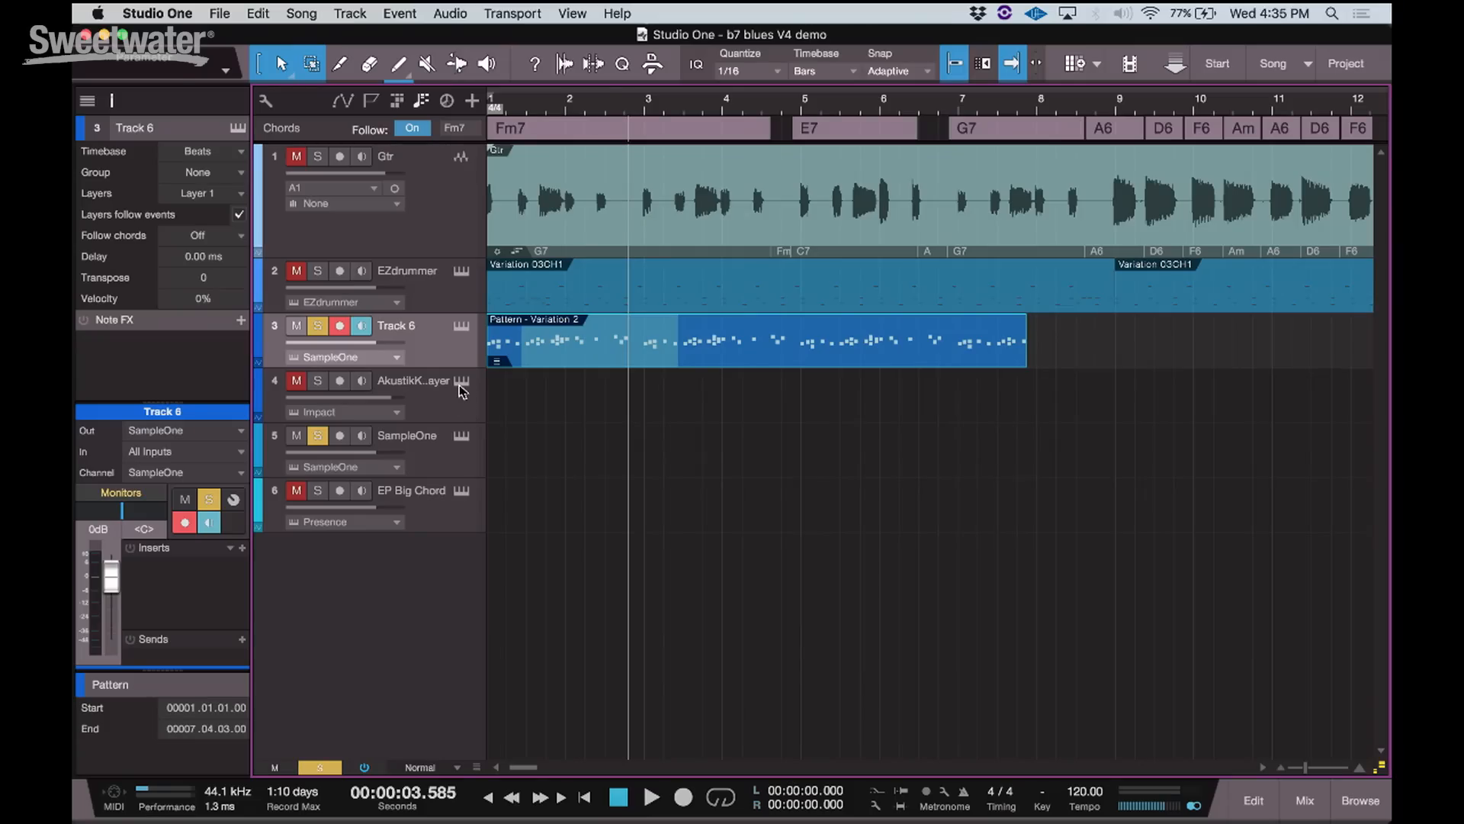
Open track 4's Impact XT instrument and look through its pad banks B to F, returning to bank A.
left_click(461, 381)
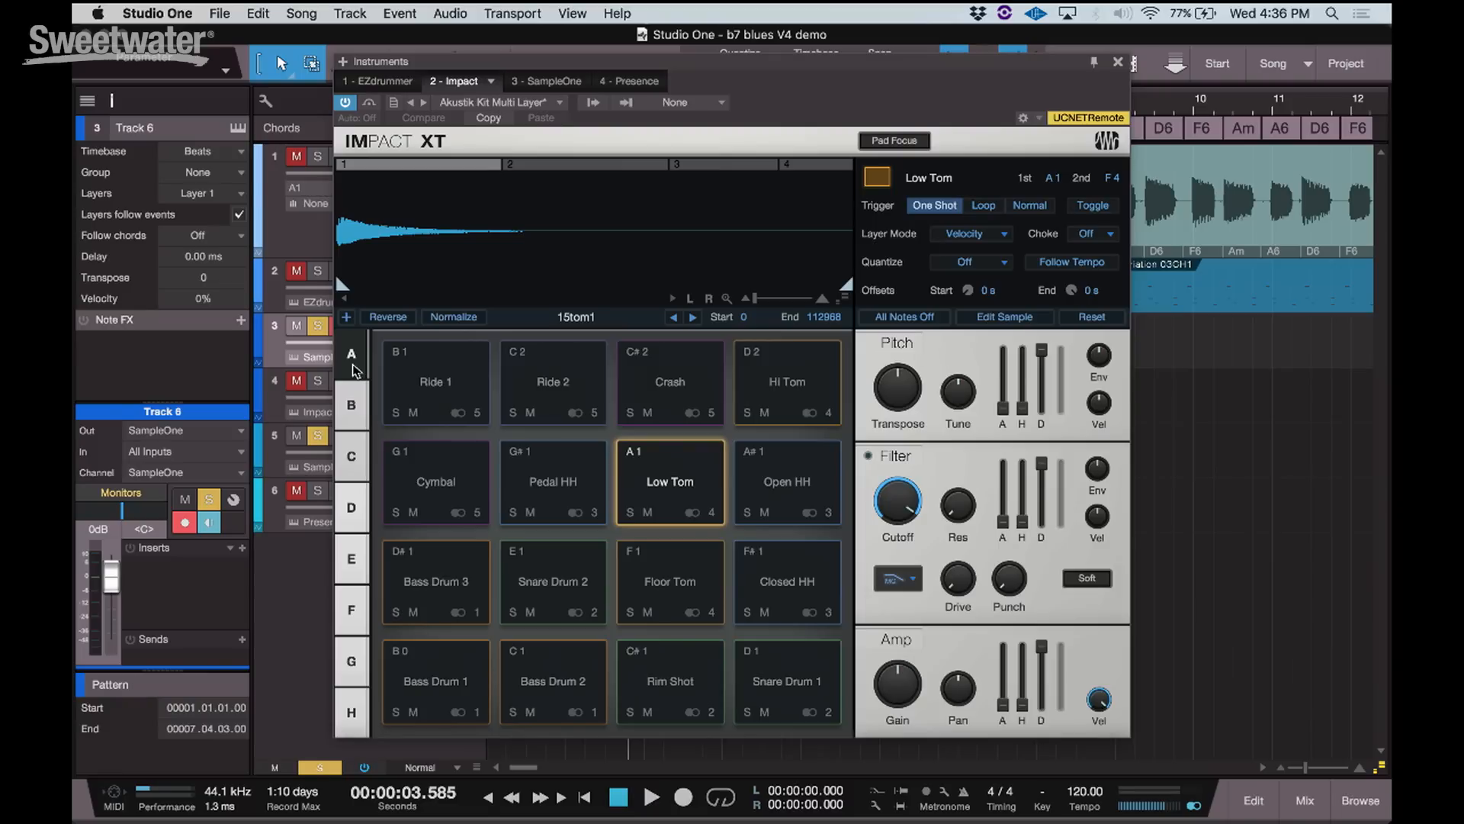
left_click(353, 404)
left_click(352, 467)
left_click(356, 506)
left_click(353, 559)
left_click(352, 608)
left_click(353, 359)
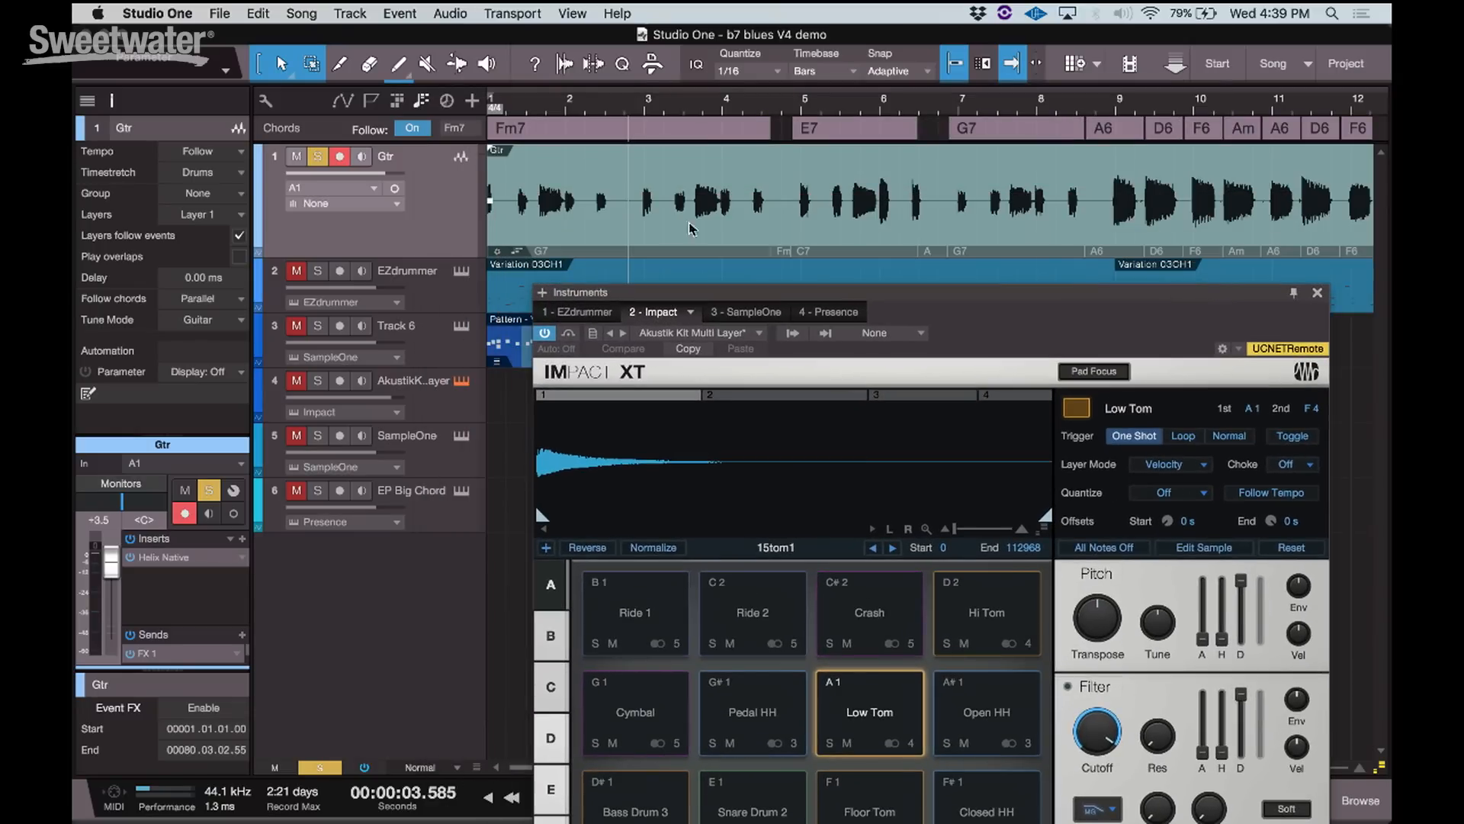
Send the Gtr audio event to a new Impact instrument and move its window so all pads are visible.
right_click(571, 237)
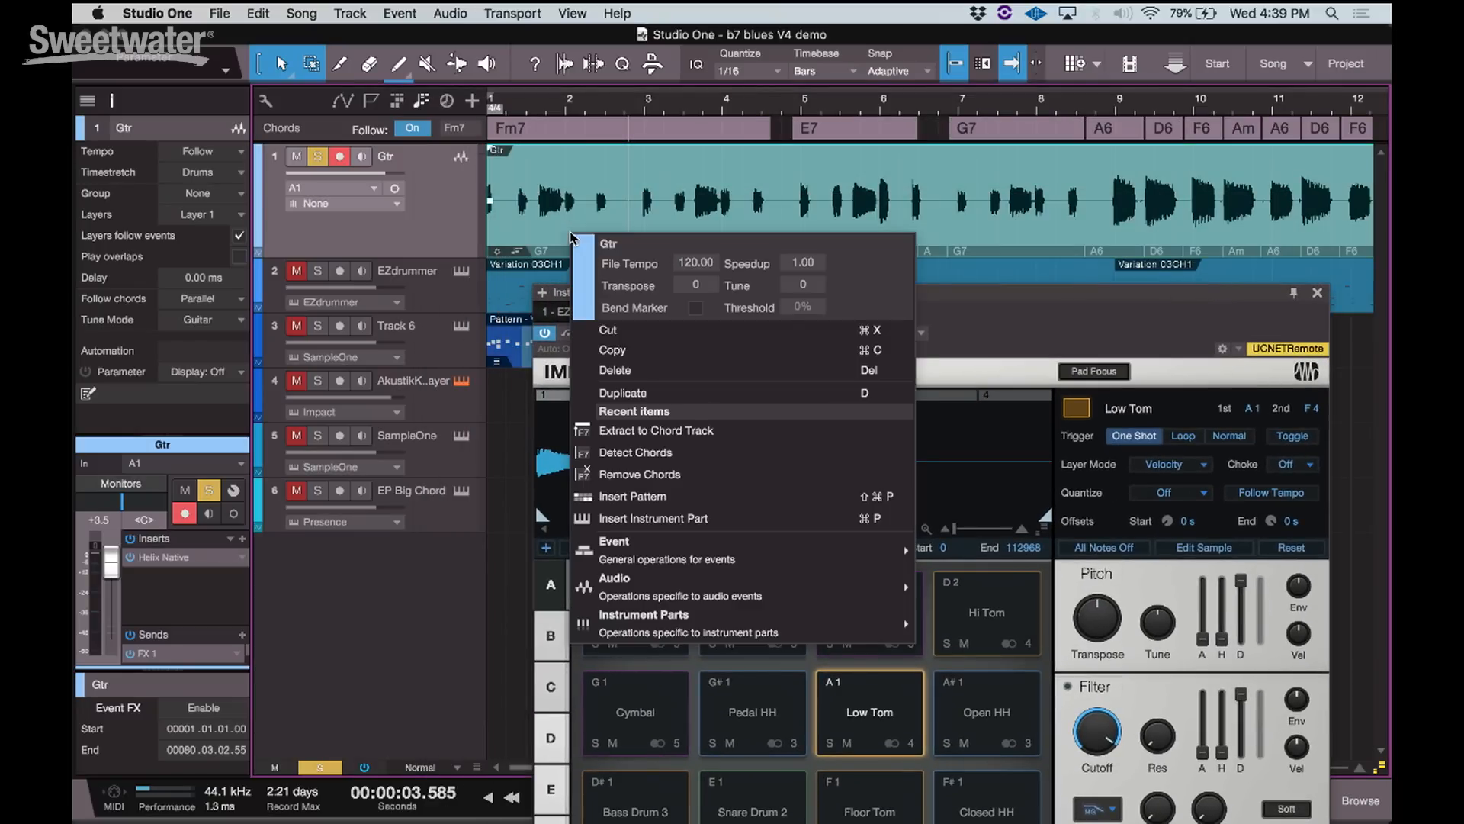
mouse_move(726, 591)
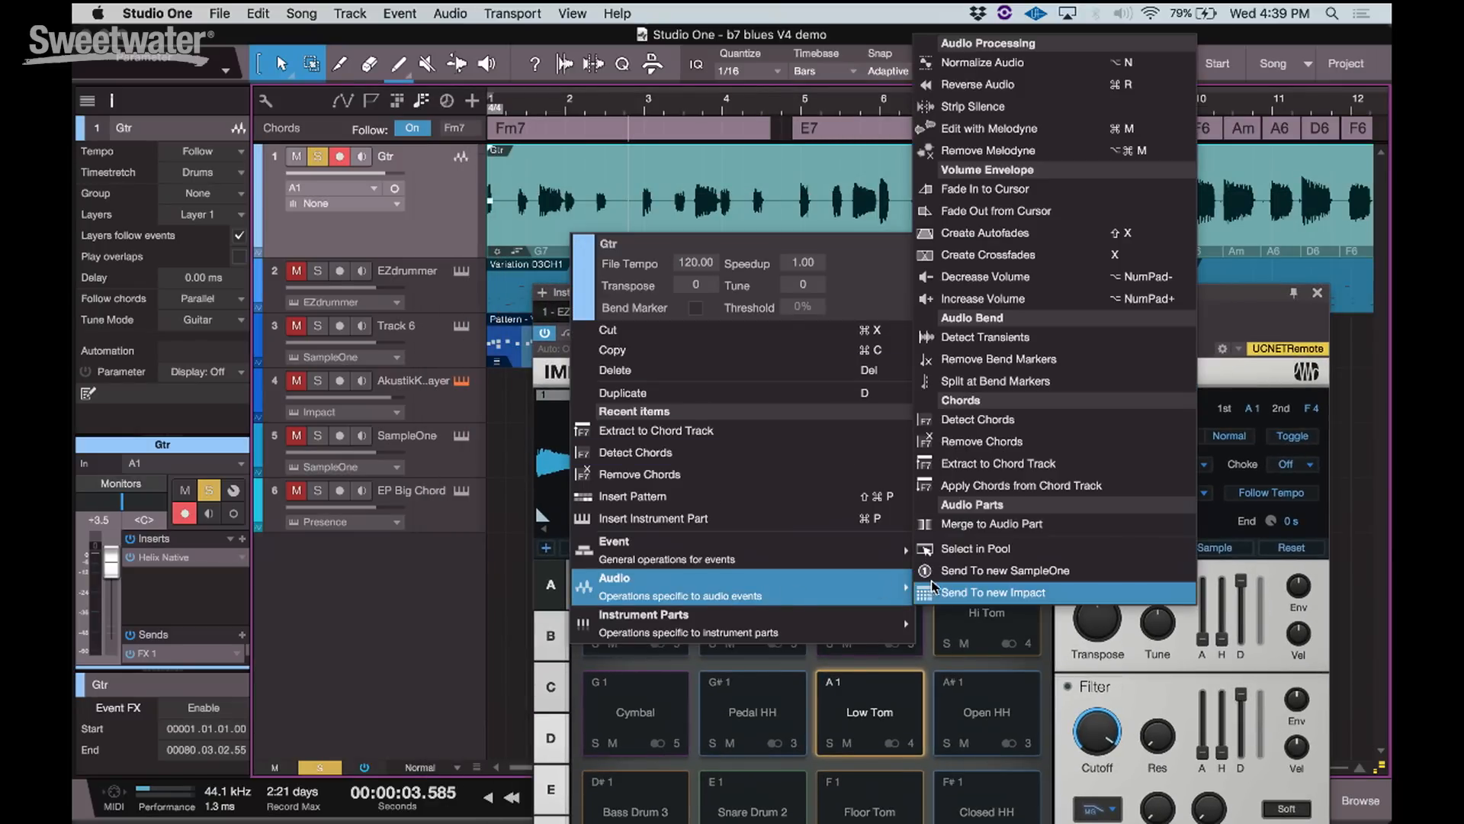
left_click(997, 595)
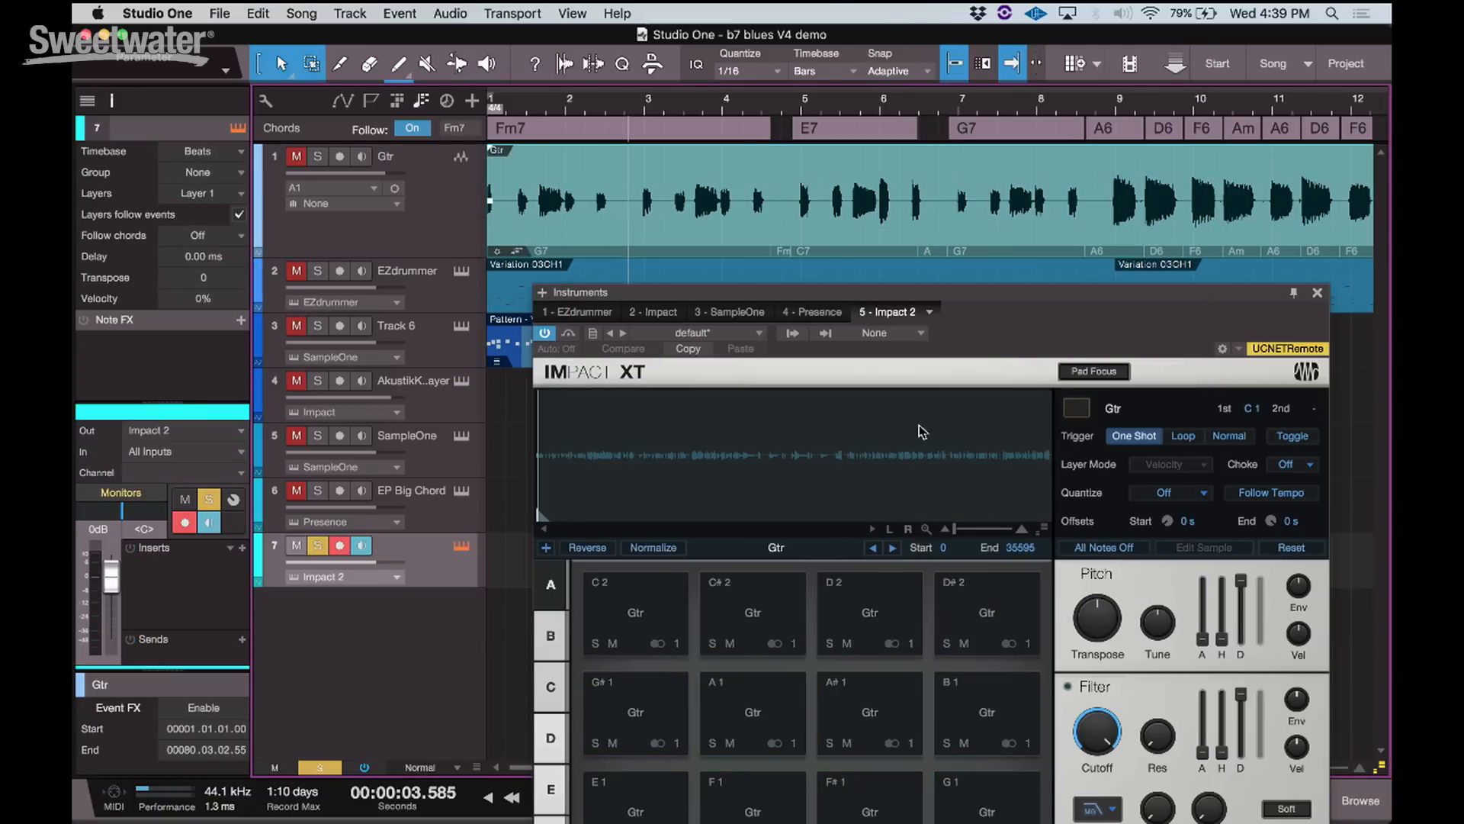
left_click_drag(896, 297, 726, 64)
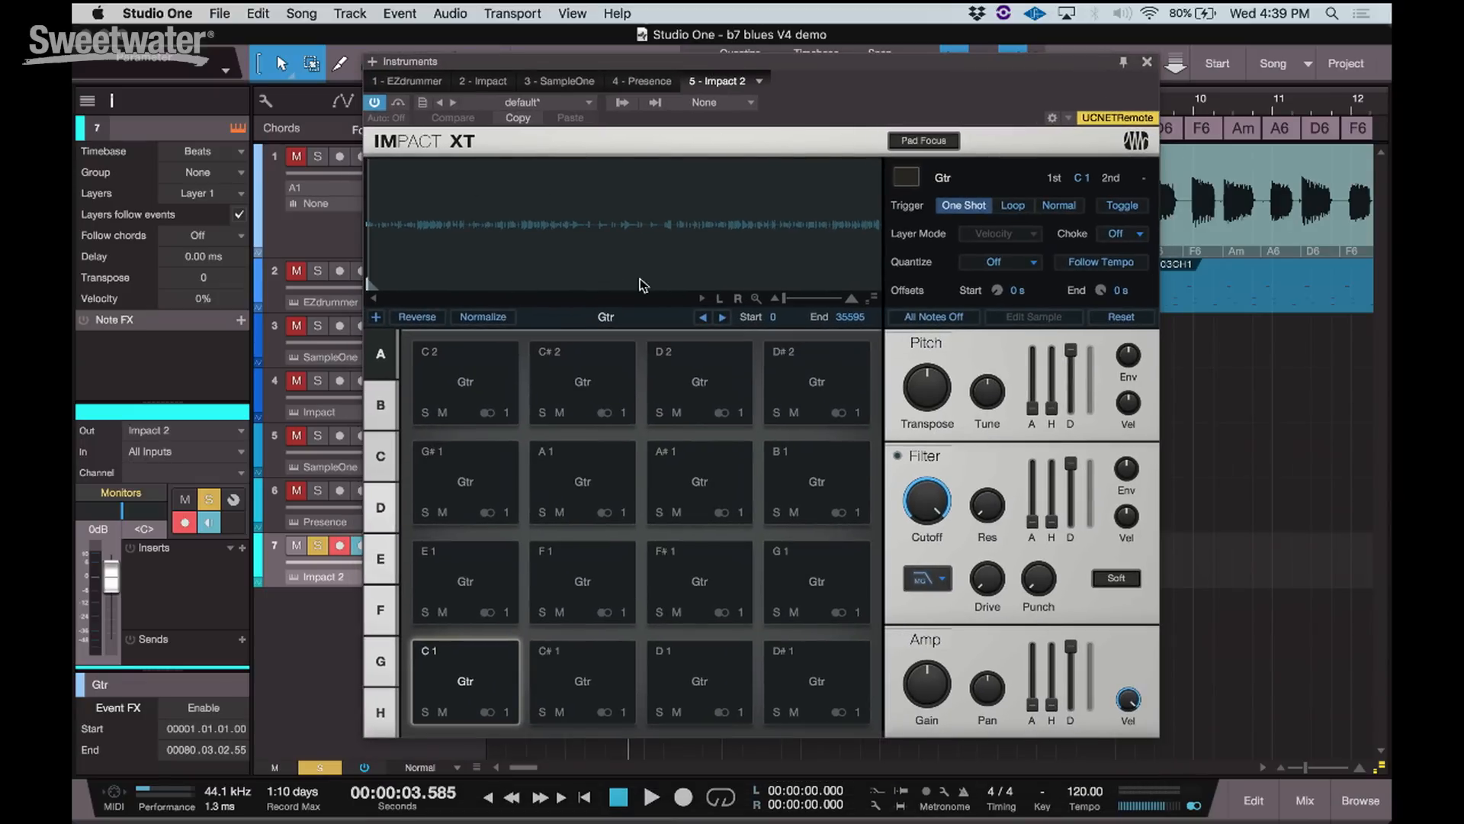
Audition the sliced guitar samples on pads C 2 to D# 2 and G# 1.
left_click(462, 389)
left_click(582, 386)
left_click(661, 391)
left_click(817, 386)
left_click(480, 466)
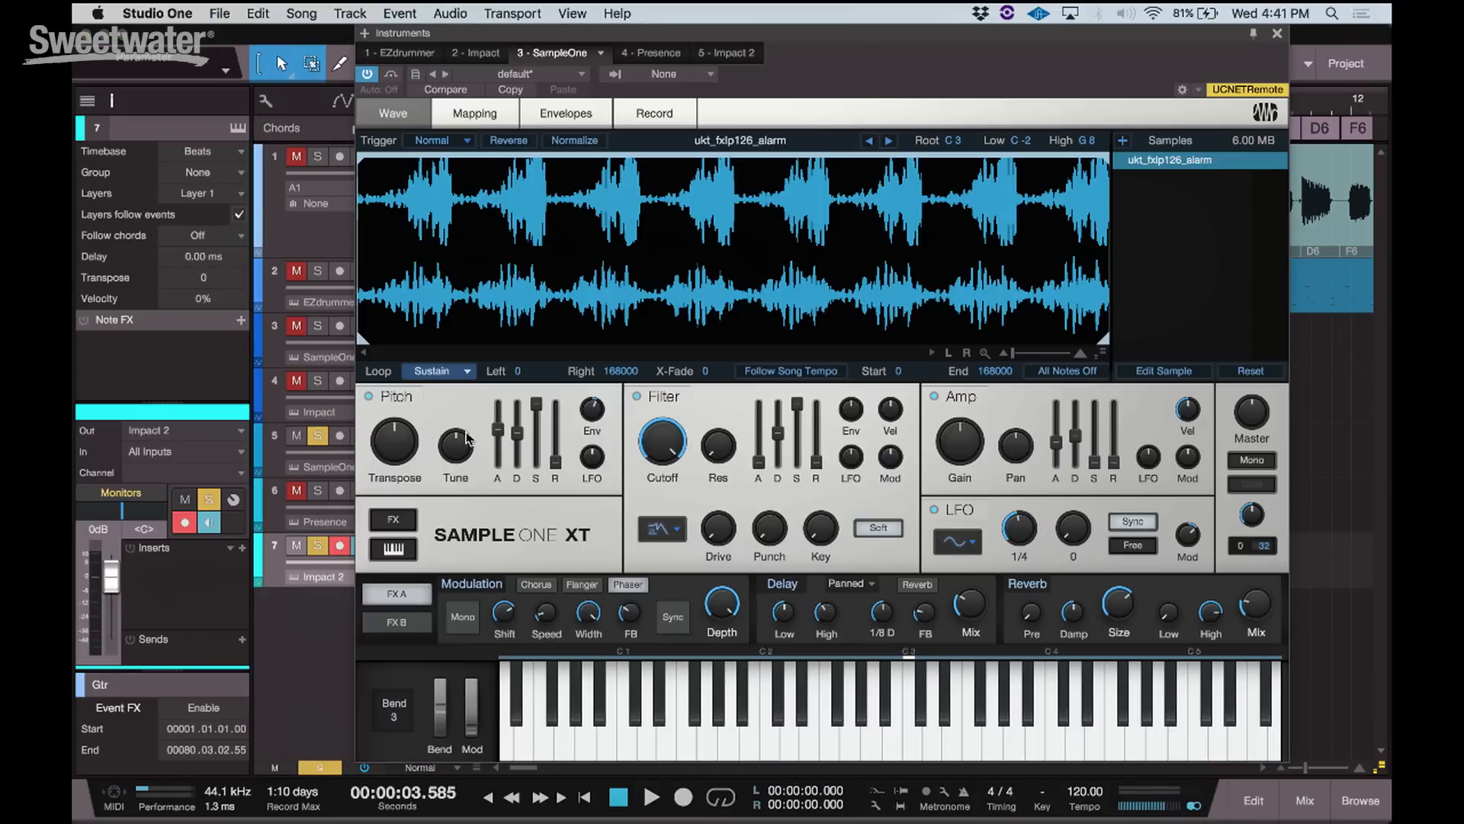
Audition a note in SampleOne XT and reshape its amplitude envelope to a 4.937 s decay with a decay curve of 0.18.
left_click(832, 725)
left_click(577, 111)
left_click_drag(954, 283, 1031, 234)
left_click_drag(1019, 335, 1082, 331)
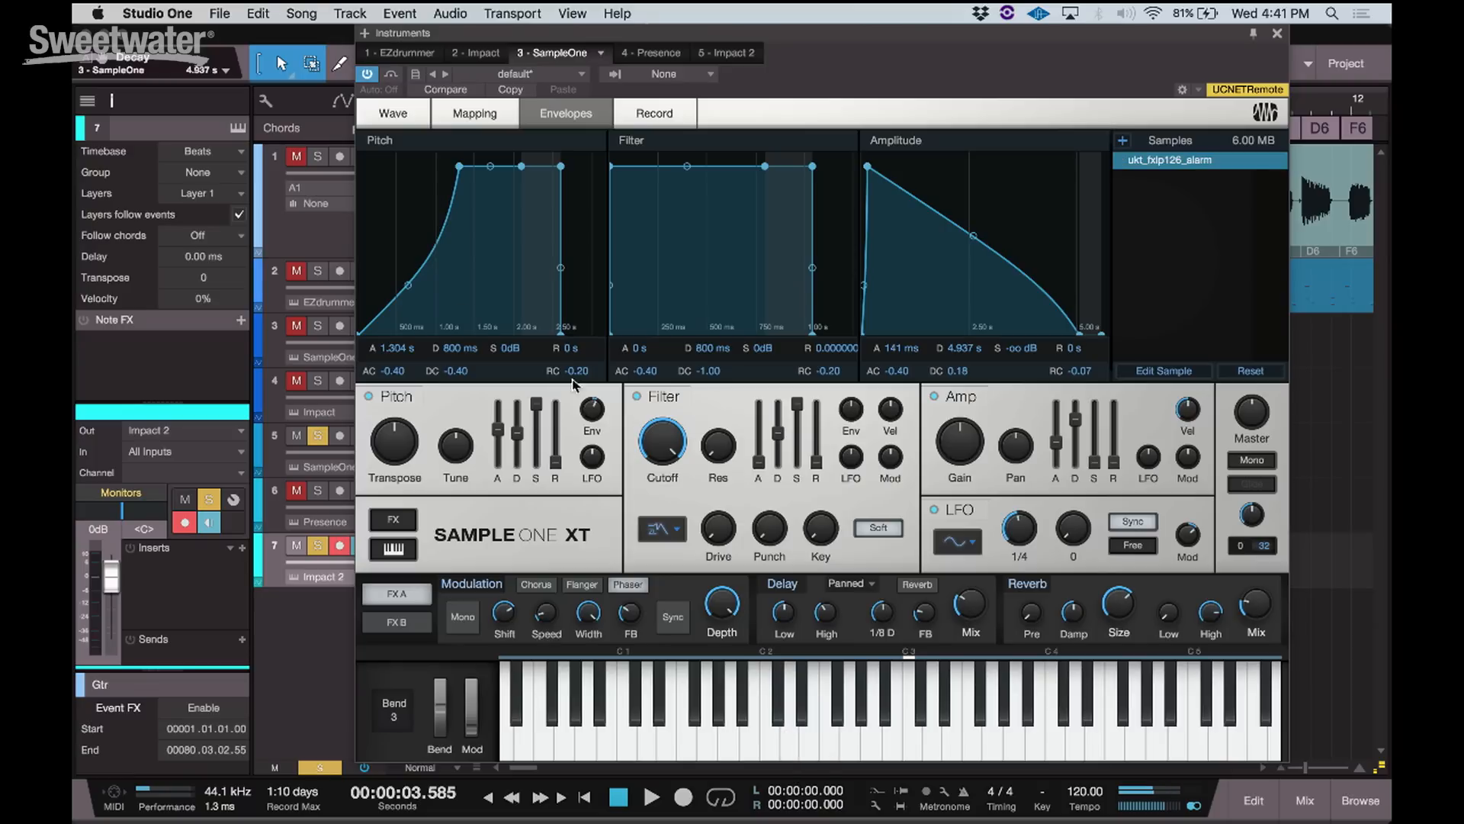
Review SampleOne XT's Wave, Mapping, Envelopes and Record pages.
left_click(405, 121)
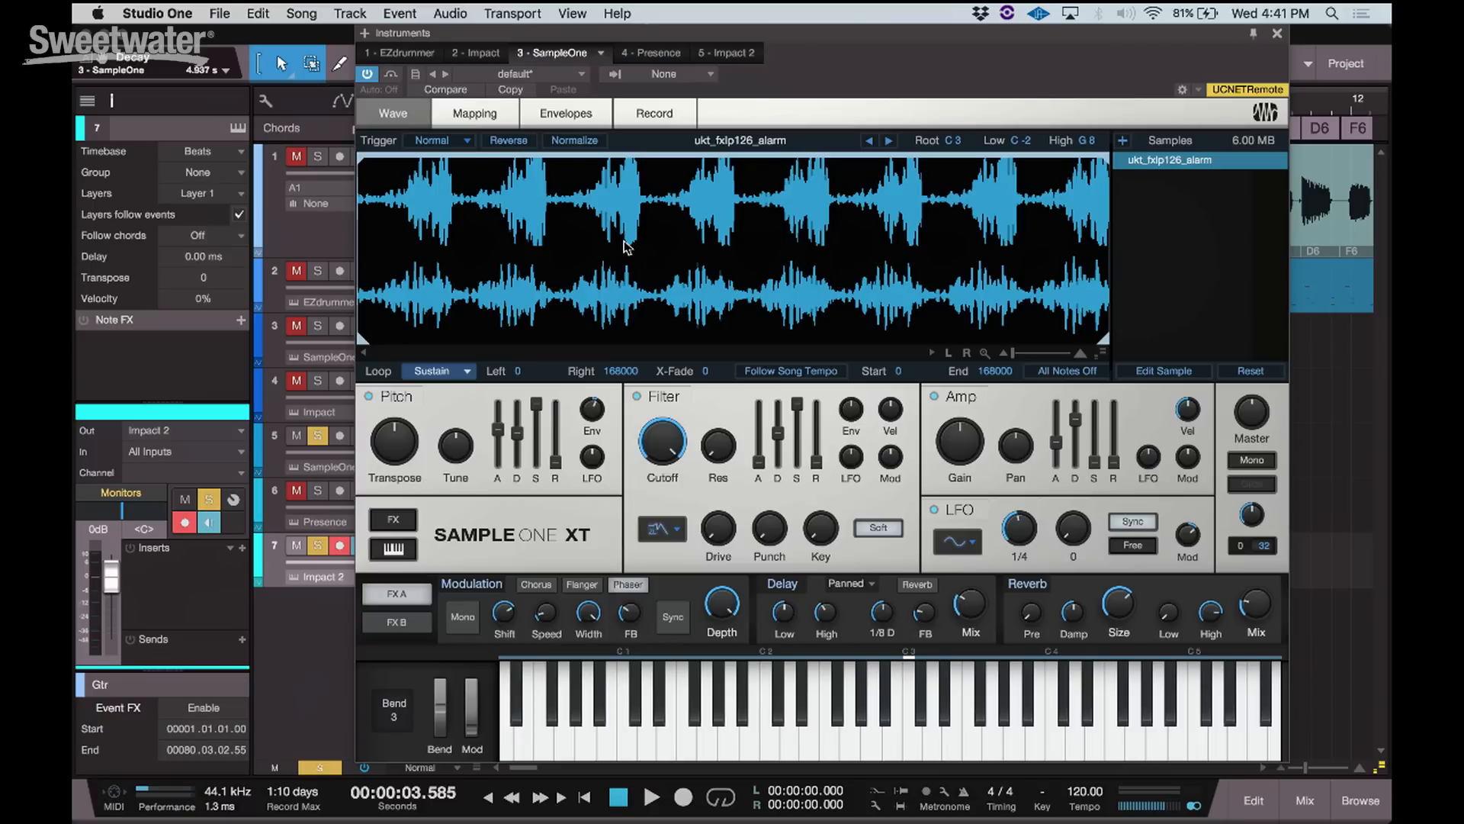
left_click(476, 115)
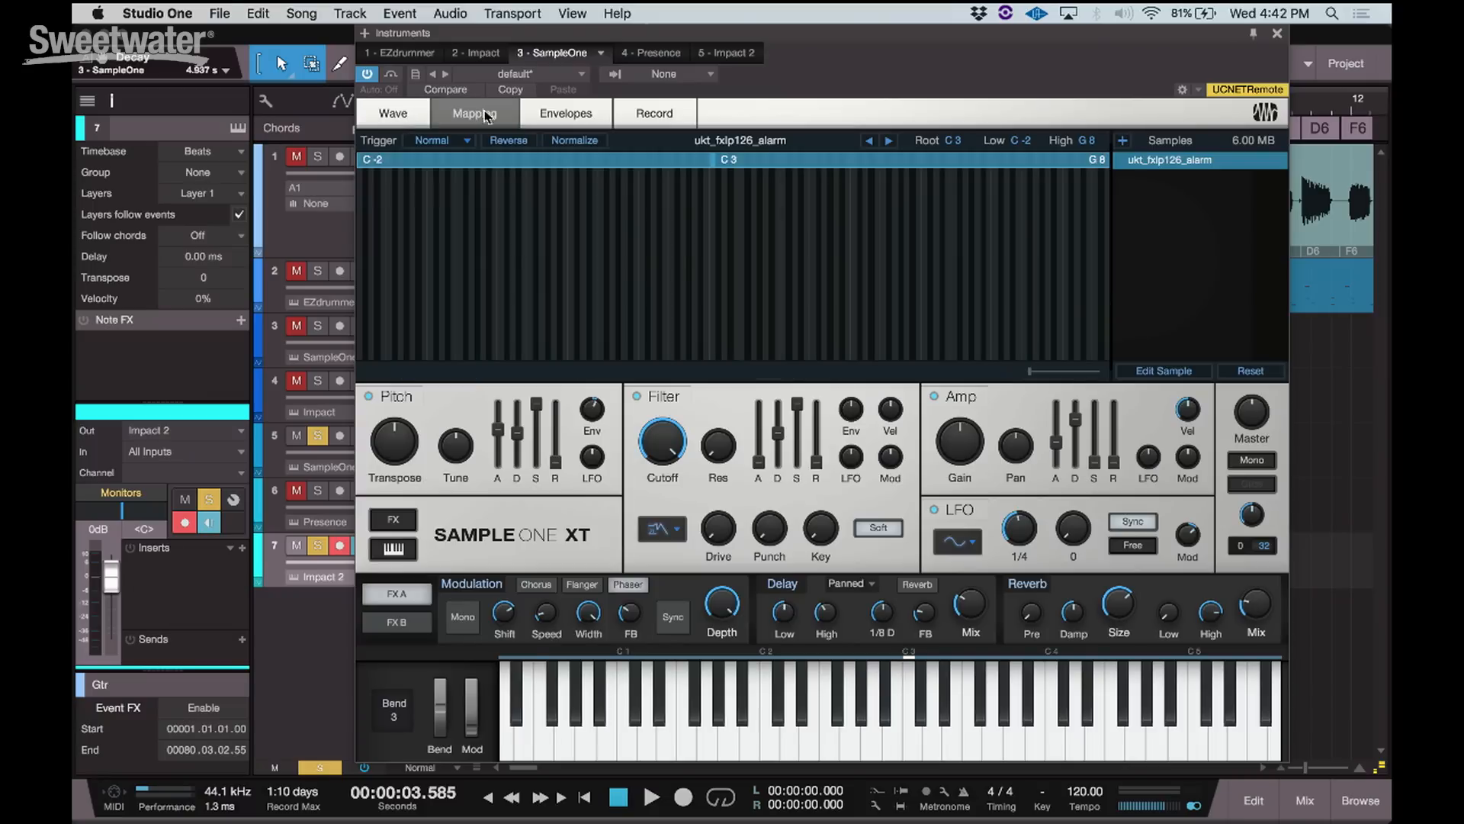
left_click(588, 111)
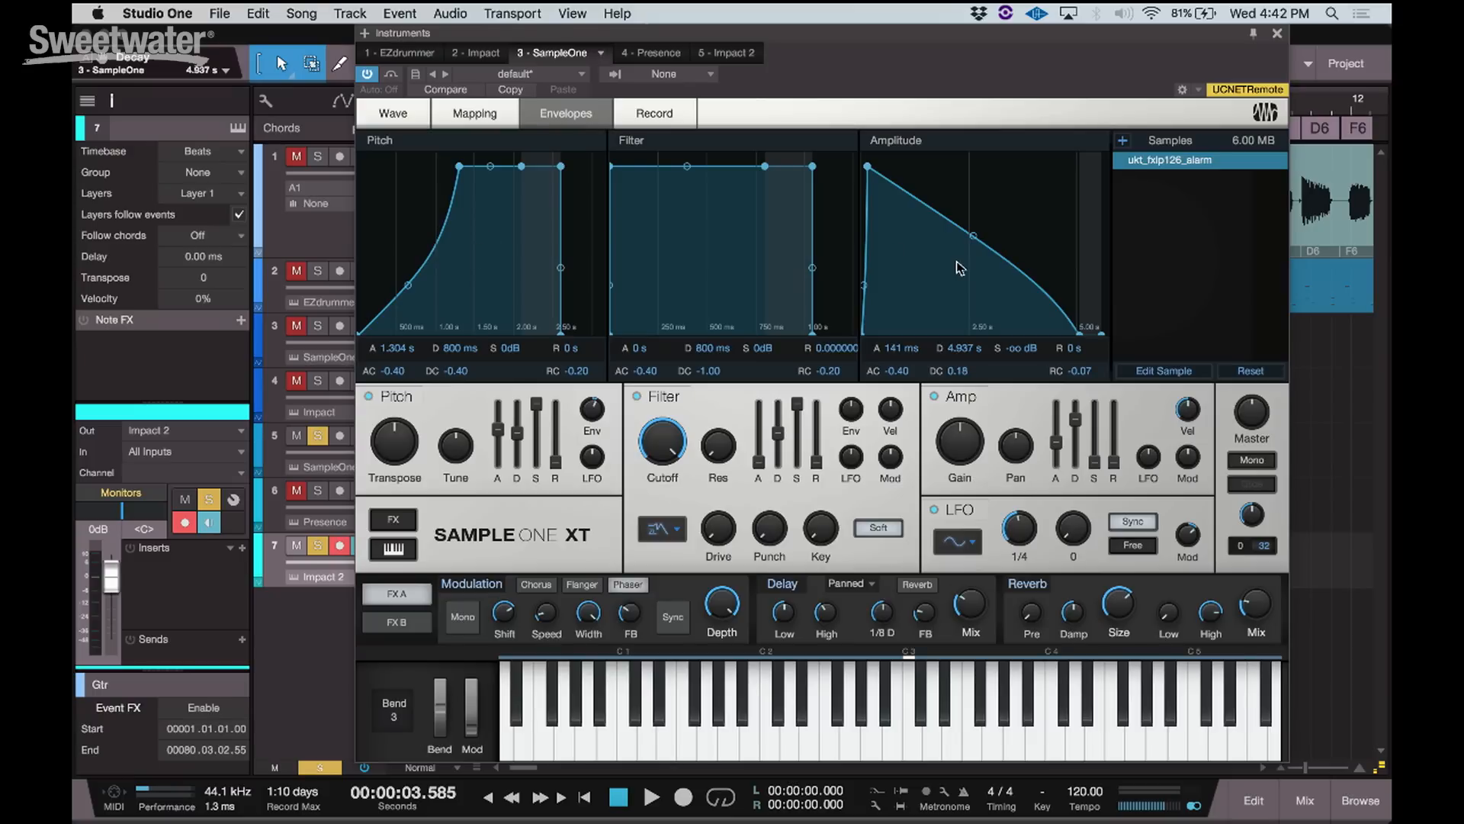
left_click(655, 114)
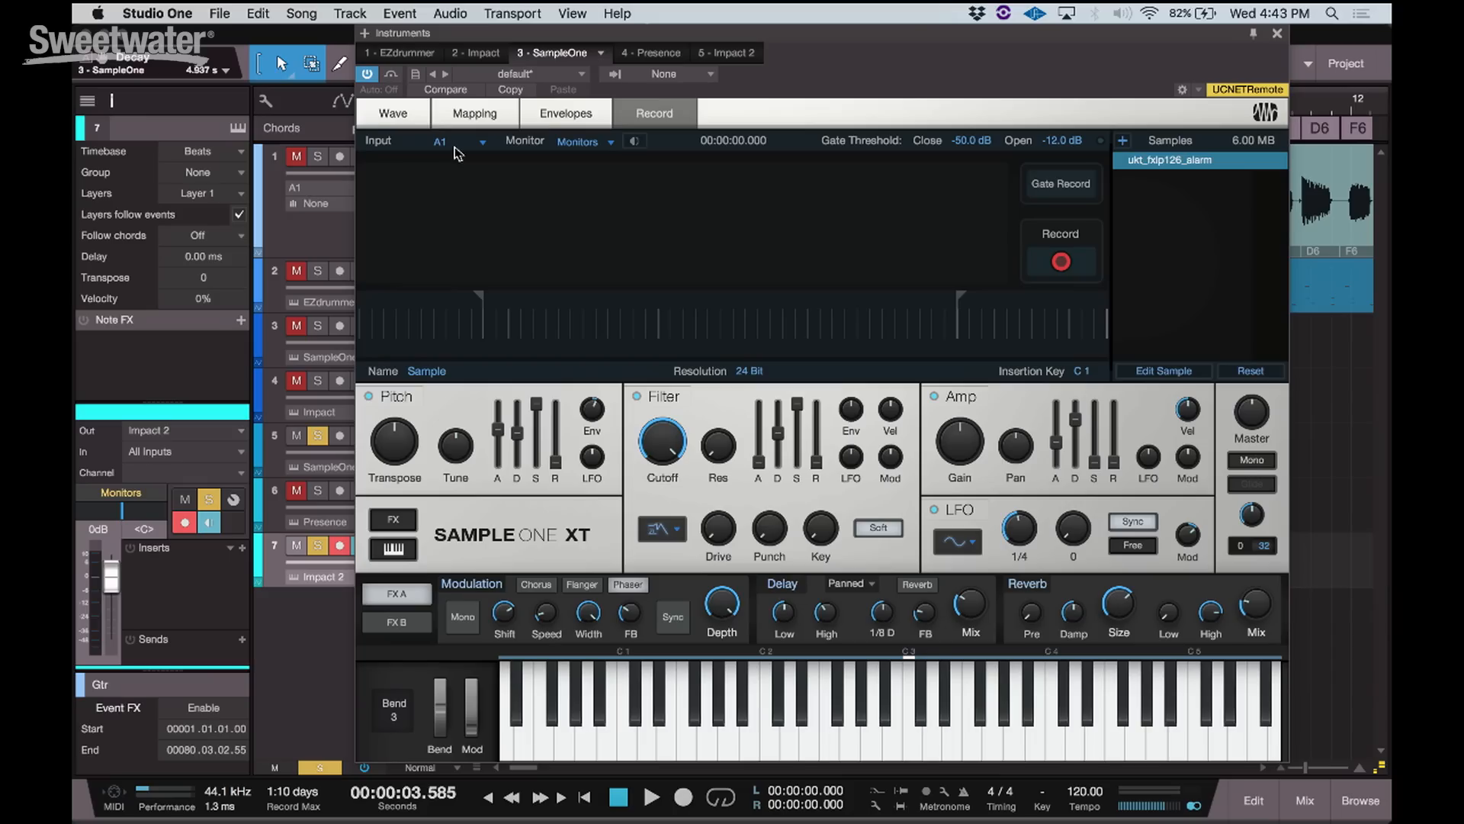
Browse the available sampling input sources, including the Instruments, Outputs and Tracks groups.
left_click(445, 145)
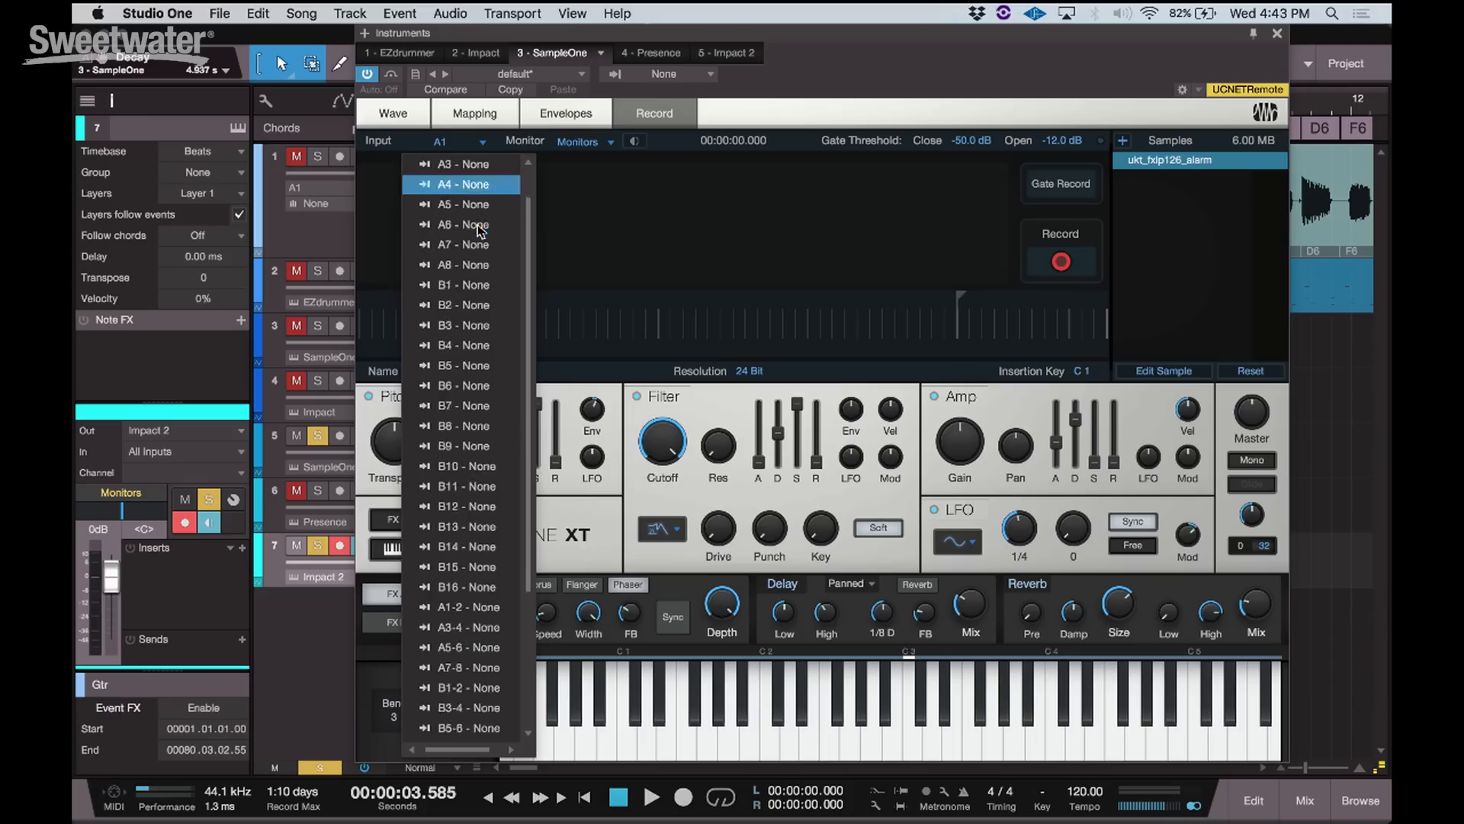
scroll(479, 231, "down", 5)
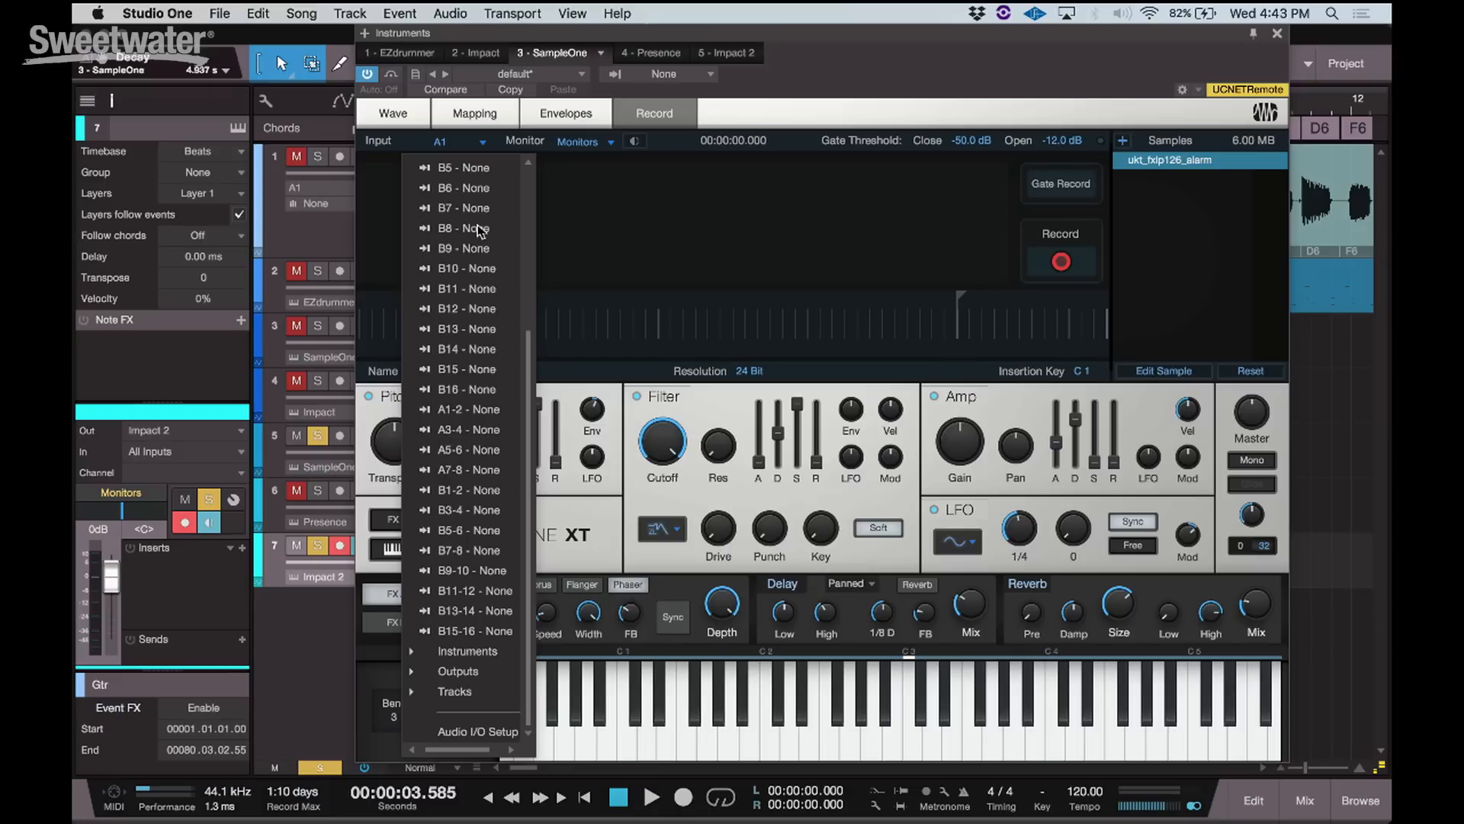
left_click(482, 656)
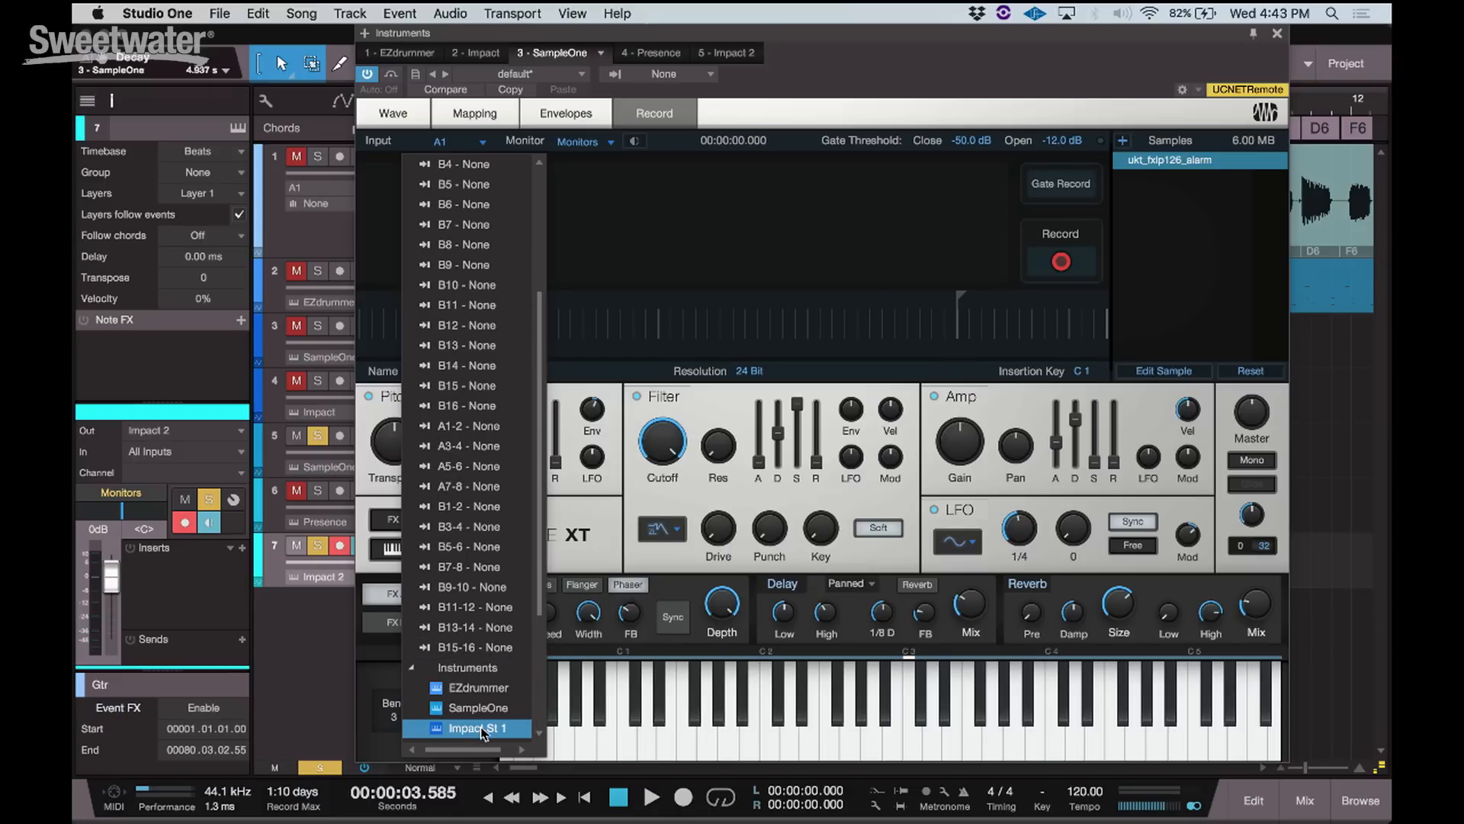
scroll(482, 731, "down", 1)
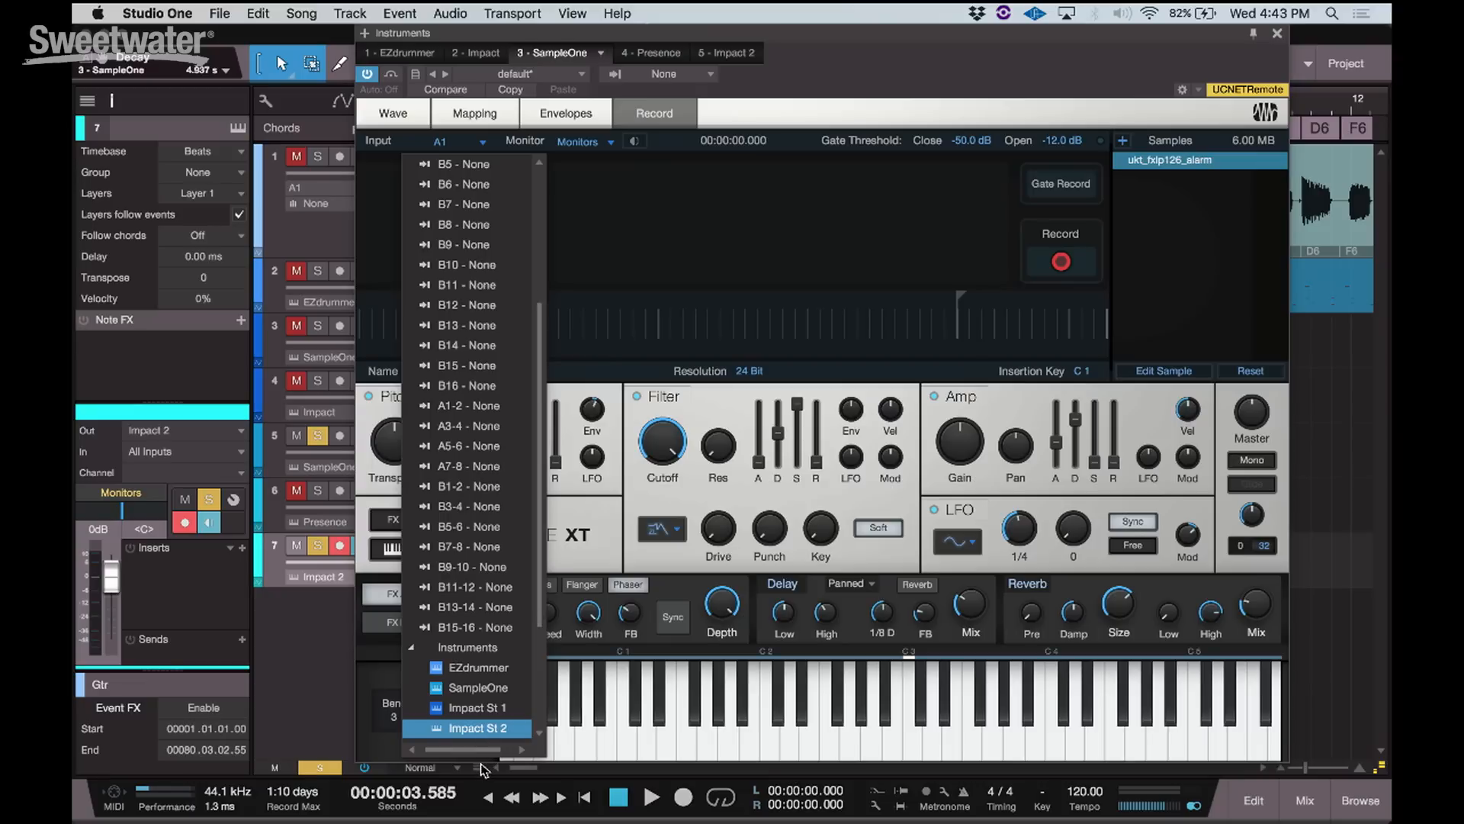
left_click(478, 647)
left_click(456, 669)
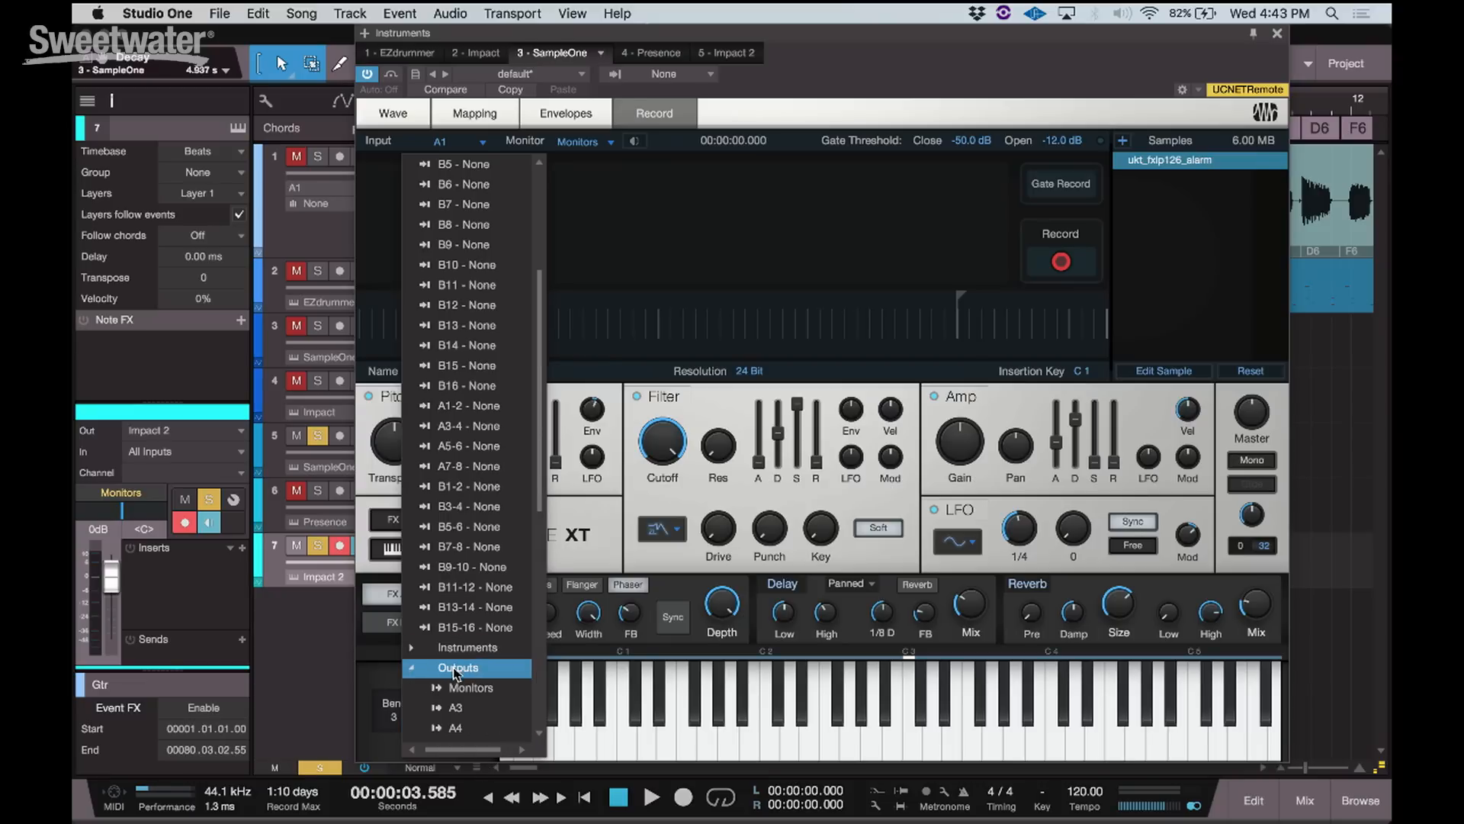
scroll(463, 702, "down", 5)
left_click(460, 699)
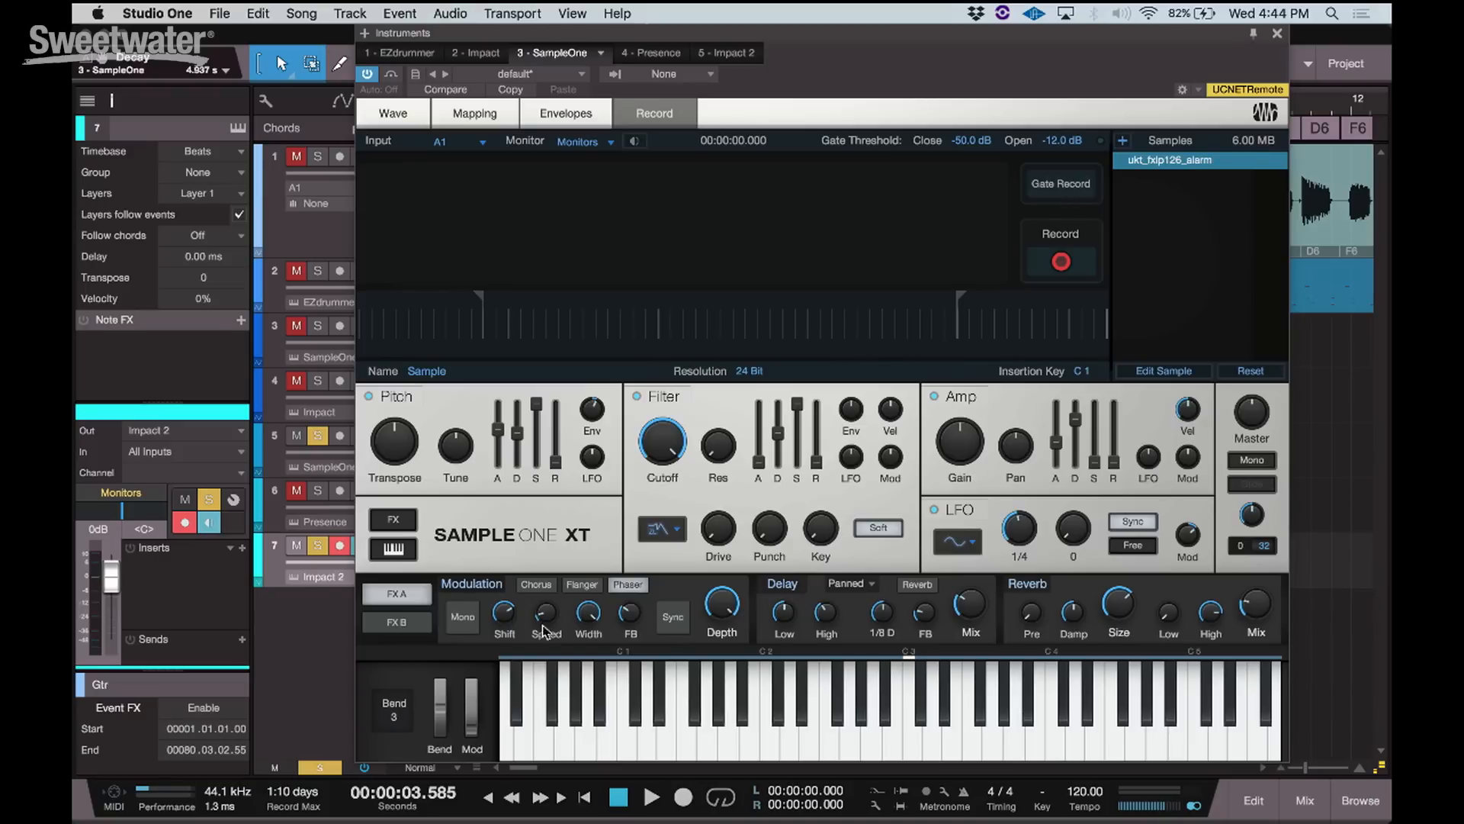
View the FX B effects in SampleOne XT and toggle the display of the effects and keyboard sections.
left_click(397, 624)
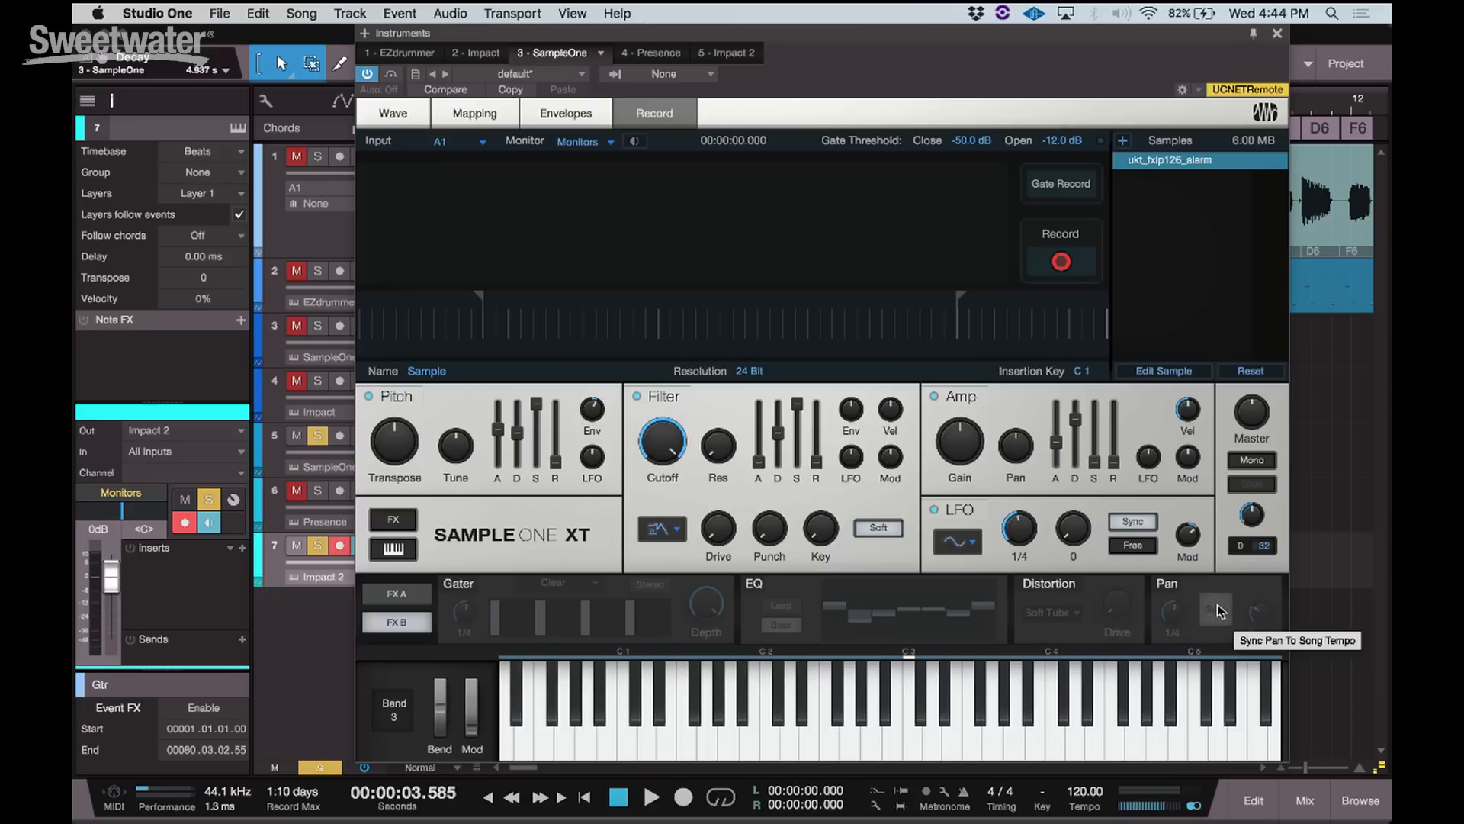
left_click(398, 559)
left_click(395, 522)
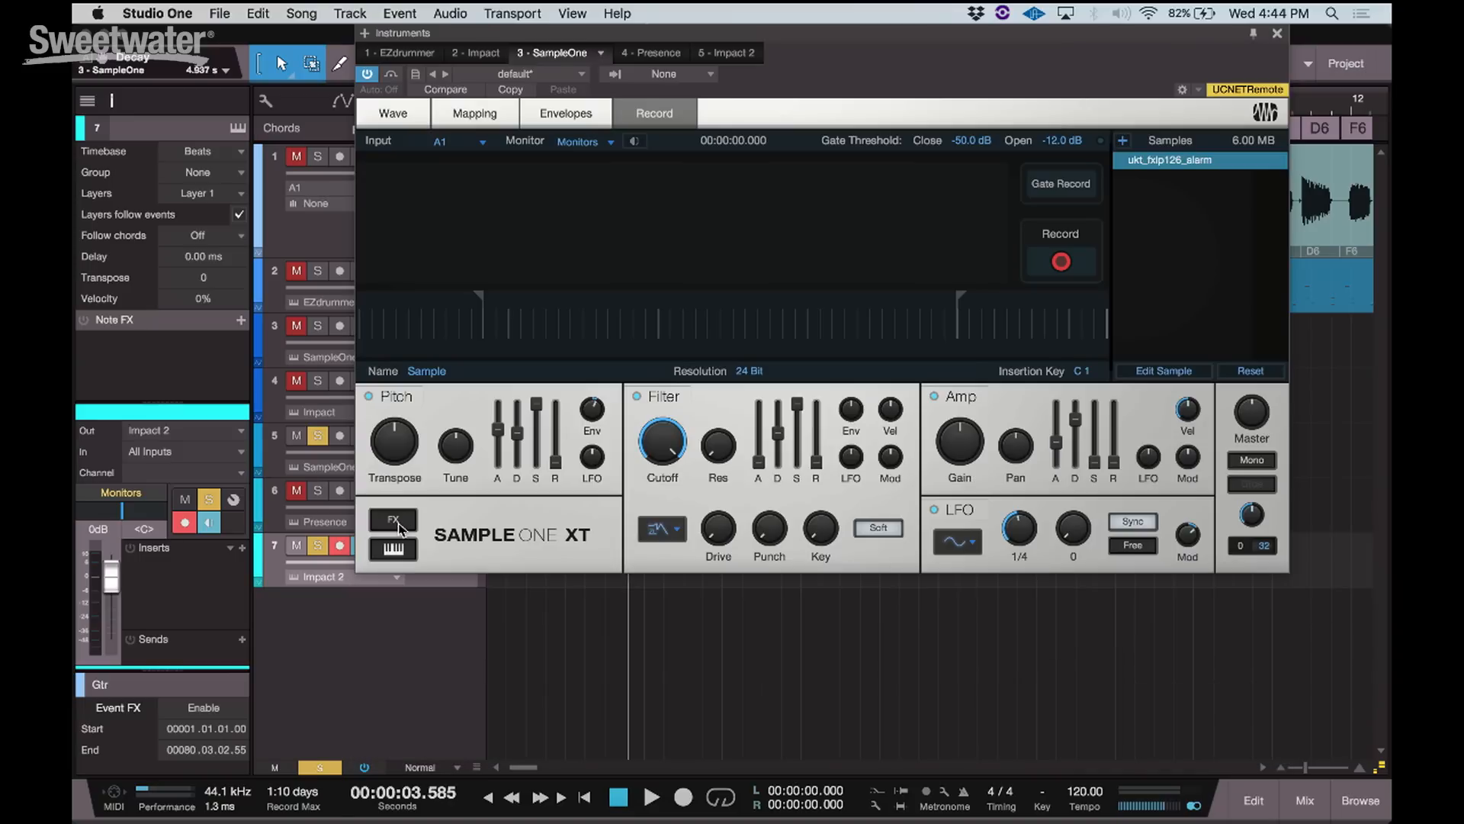
left_click(395, 522)
left_click(398, 550)
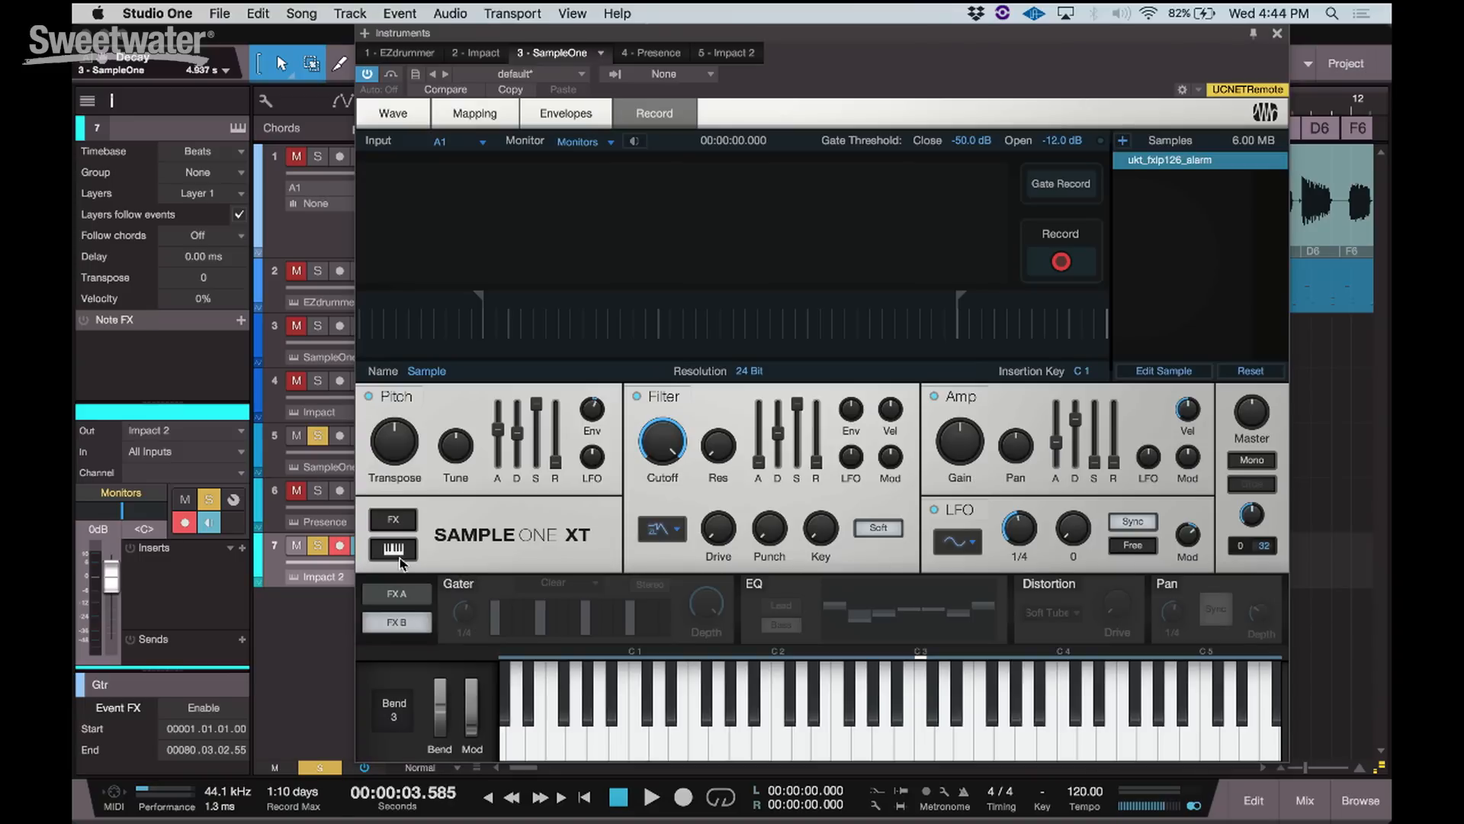